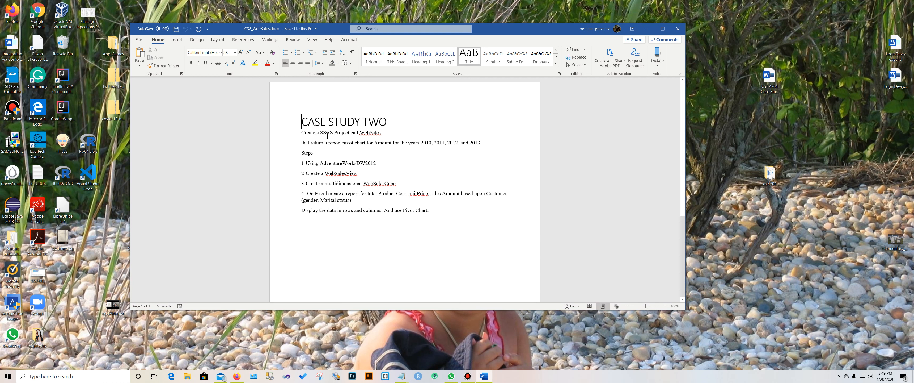
Highlight the project name WebSales and the AdventureWorksDW2012 database name in the case study instructions
click(386, 134)
drag(382, 133, 363, 135)
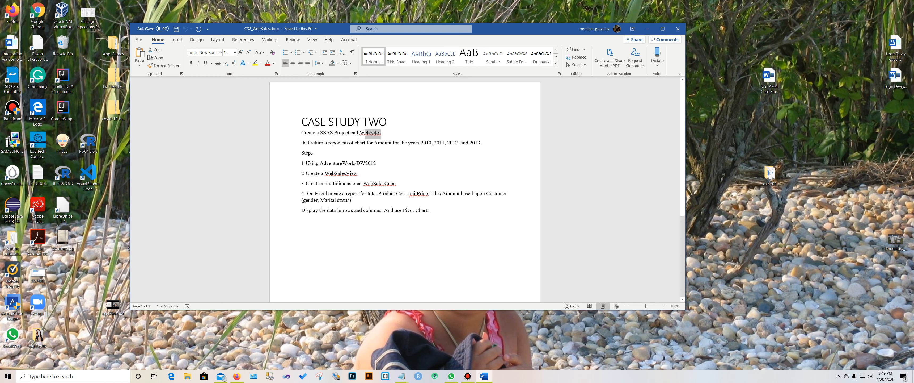
key(Right)
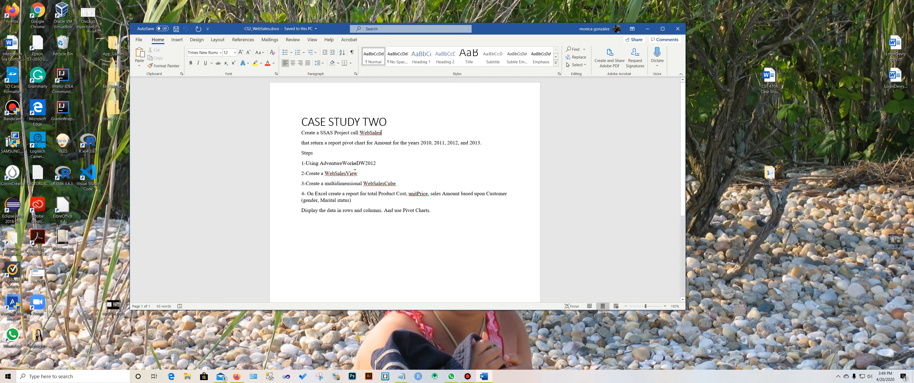
drag(324, 163, 377, 163)
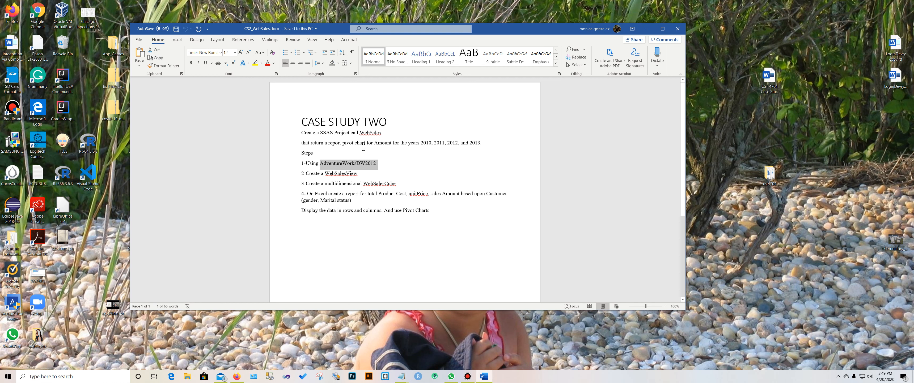
Delete the line about the Amount report pivot chart for 2010 through 2013, and minimize the case study document
drag(301, 143, 484, 143)
key(Delete)
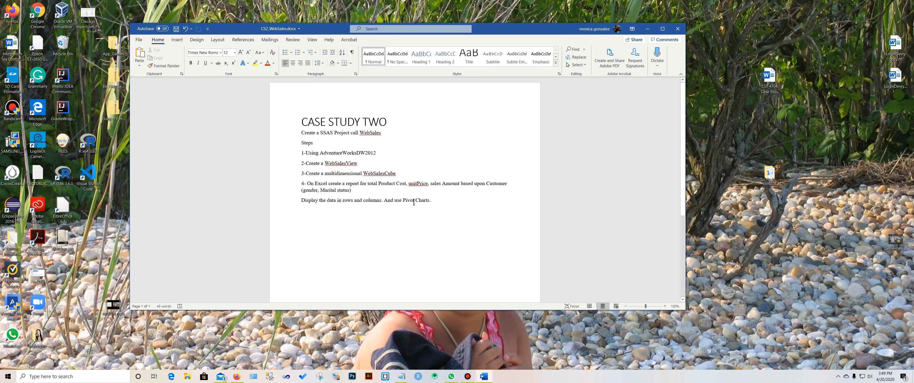
click(648, 29)
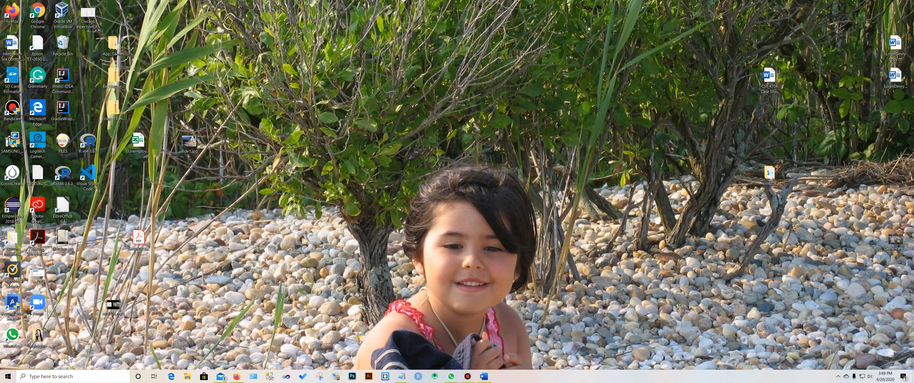
Launch SQL Server Data Tools from the Microsoft SQL Server 2012 program group and close its Start Page
click(6, 380)
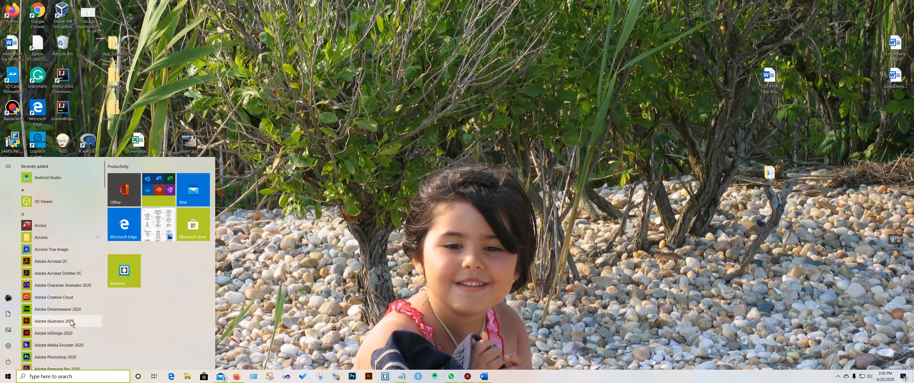
scroll(63, 316, down, 3)
scroll(62, 316, down, 10)
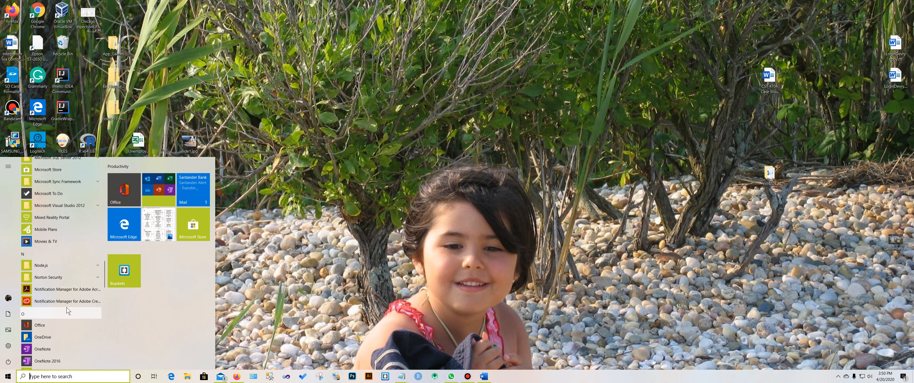
scroll(66, 307, up, 5)
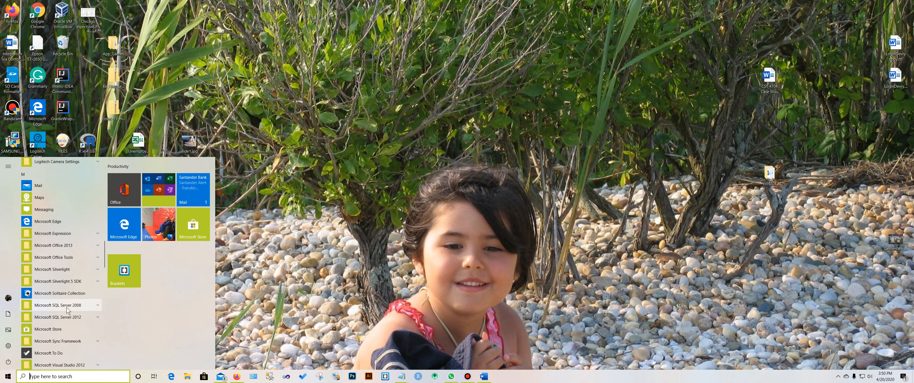
scroll(67, 307, down, 5)
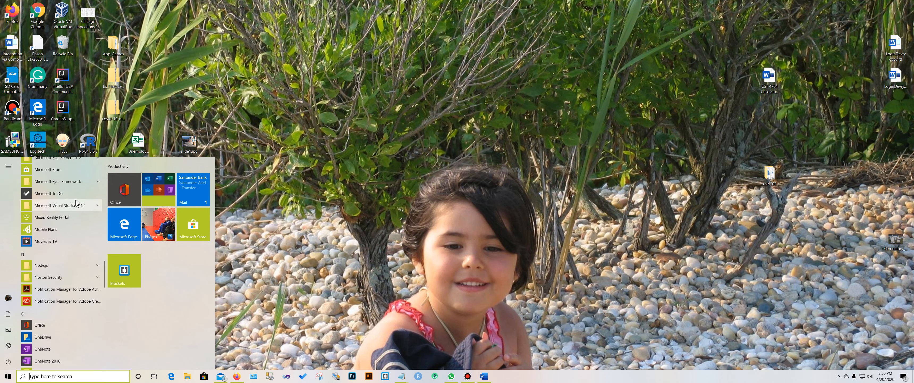
scroll(74, 204, up, 5)
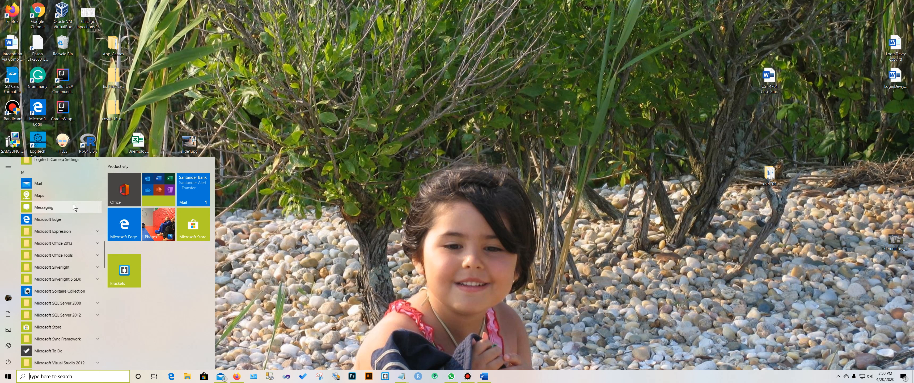
click(64, 316)
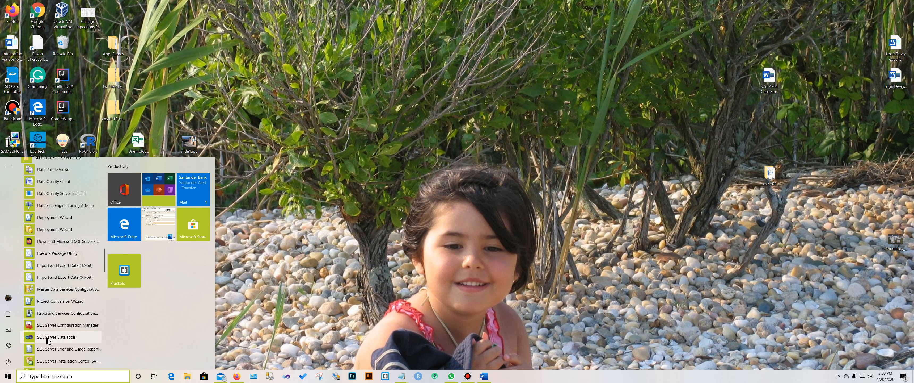
click(73, 340)
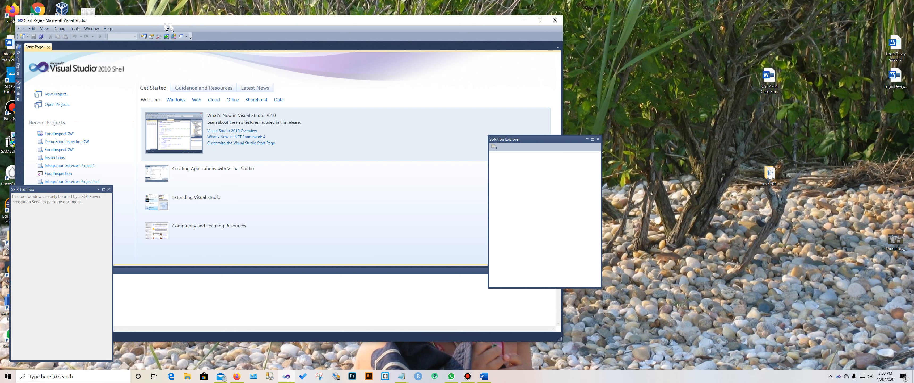
click(48, 47)
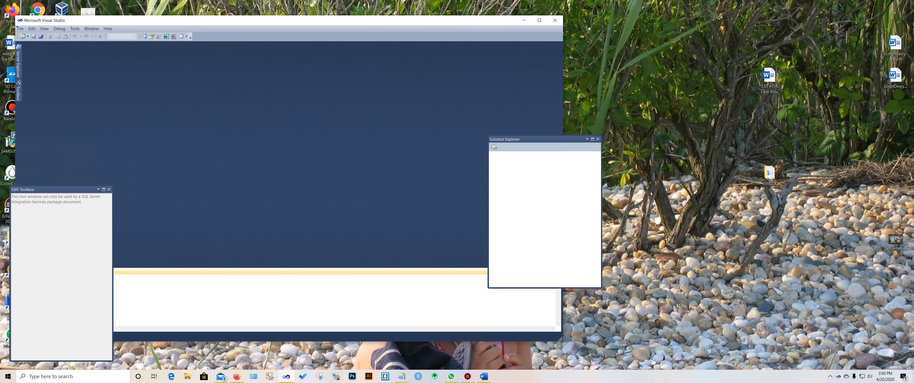
Create a new Analysis Services Multidimensional and Data Mining project named WebSales in the default projects location
click(24, 30)
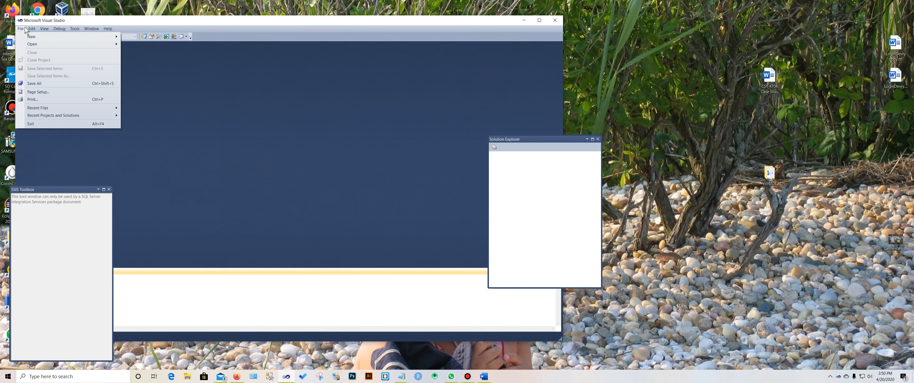
mouse_move(90, 37)
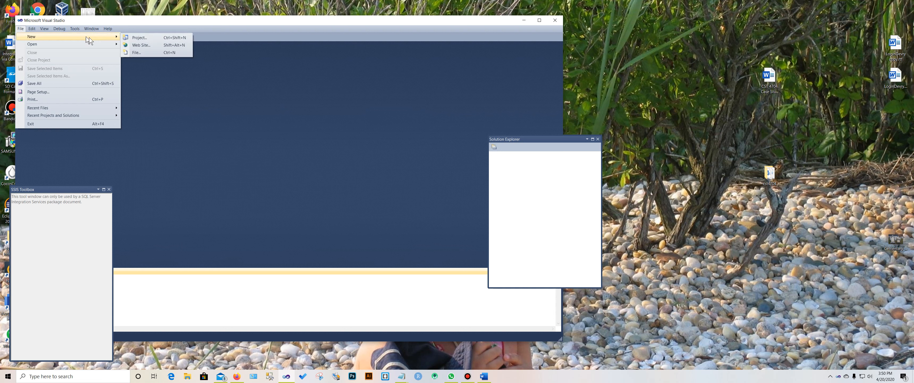
click(156, 38)
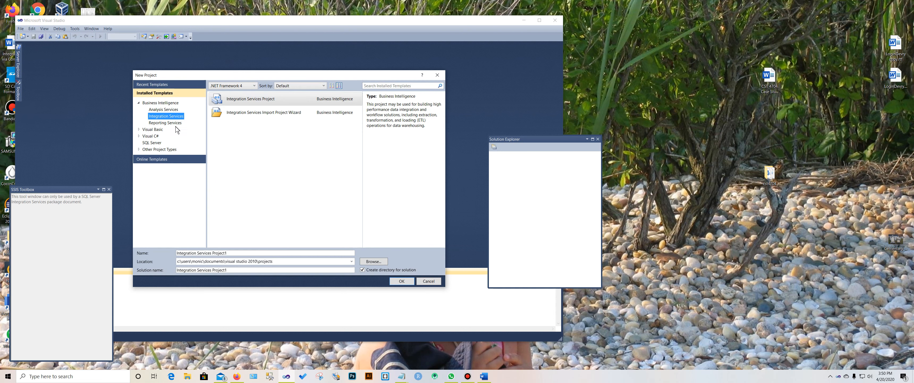
click(162, 110)
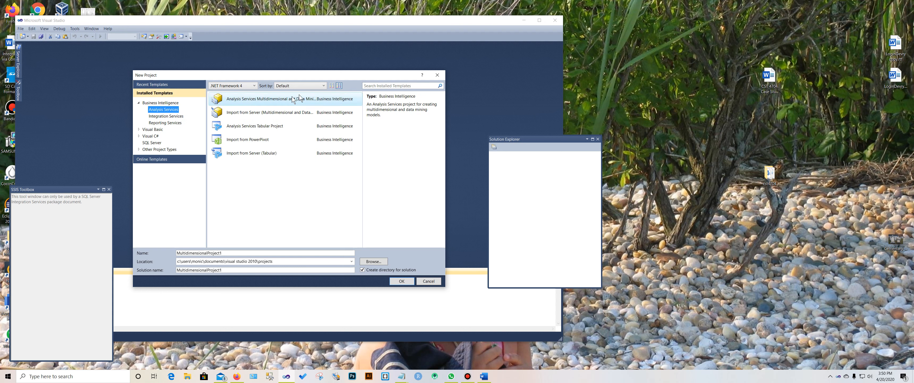
click(165, 116)
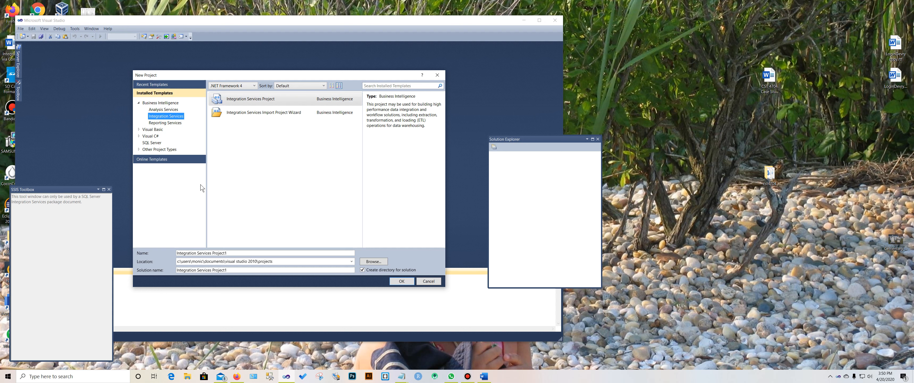
click(164, 110)
drag(233, 252, 152, 251)
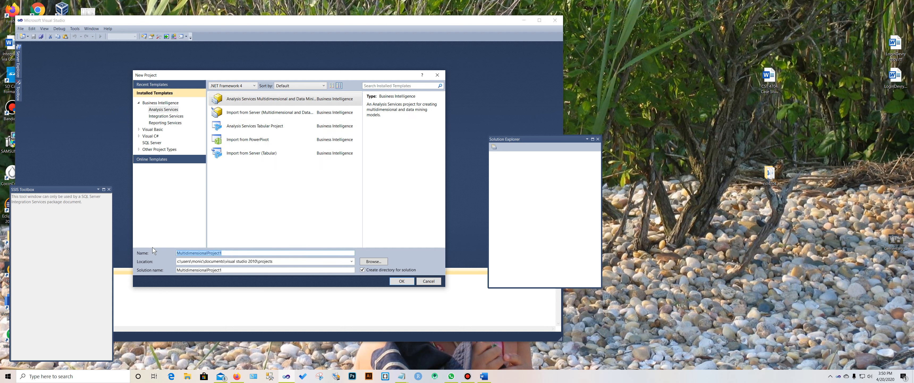
text(WebS)
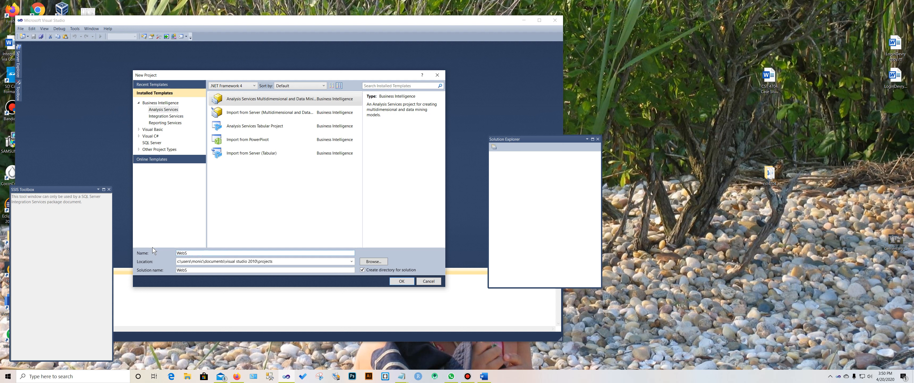
text(ales)
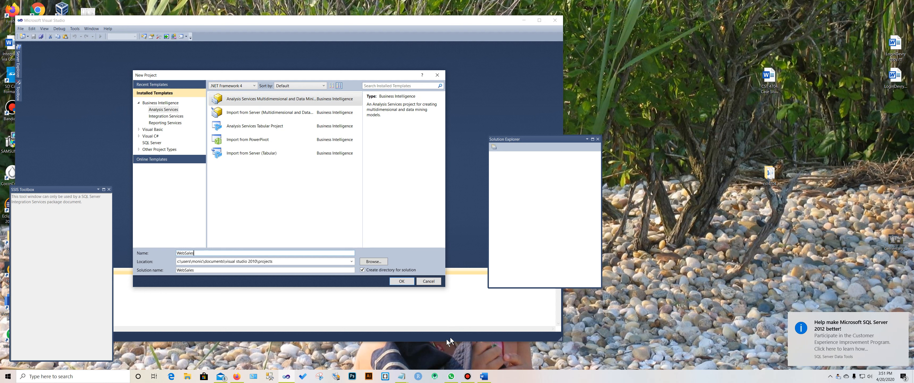
click(401, 281)
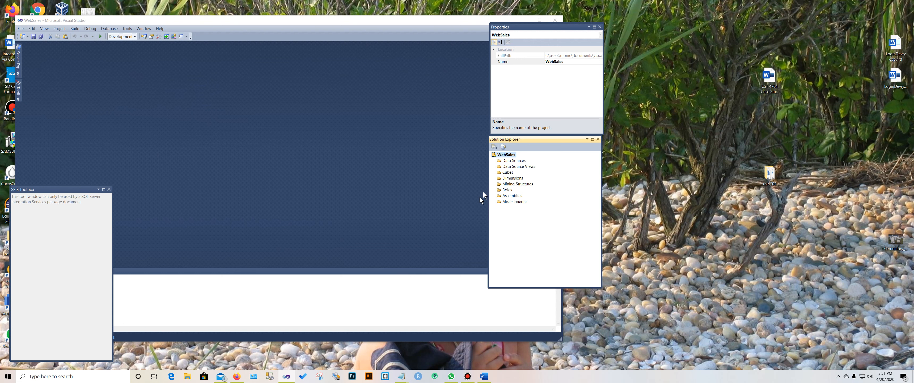
Rearrange the workspace so the floating Properties and Solution Explorer windows sit beside the main window, and close the SSIS Toolbox
drag(49, 189, 43, 189)
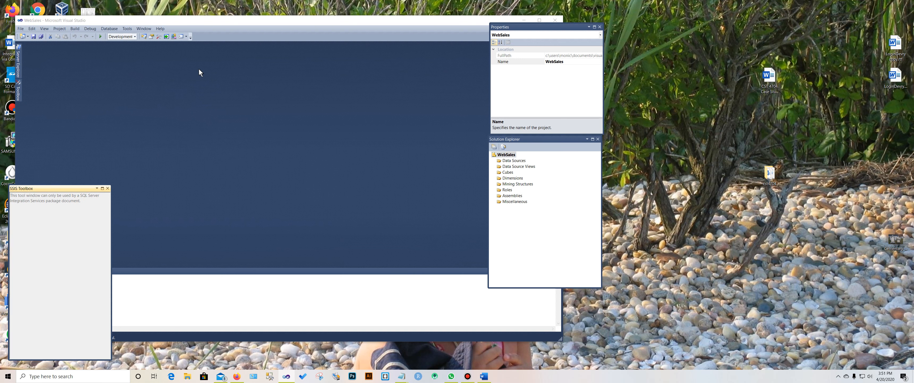
drag(213, 22, 391, 24)
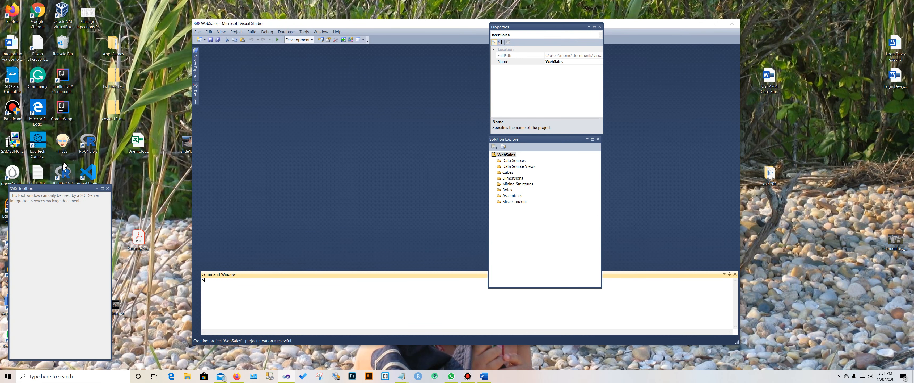
drag(47, 190, 128, 105)
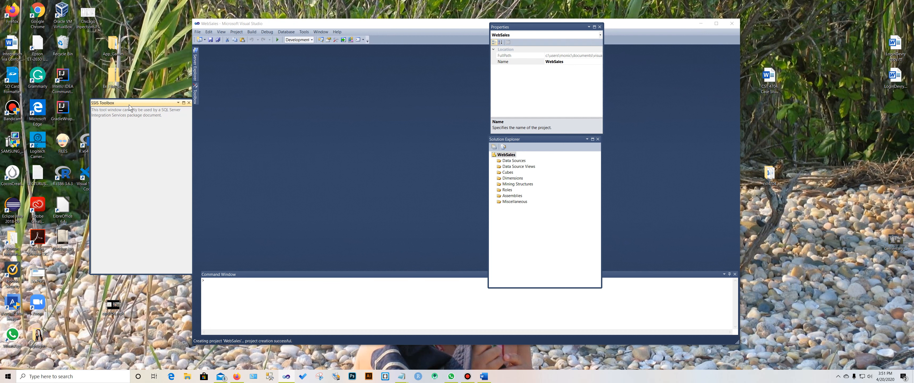
click(548, 25)
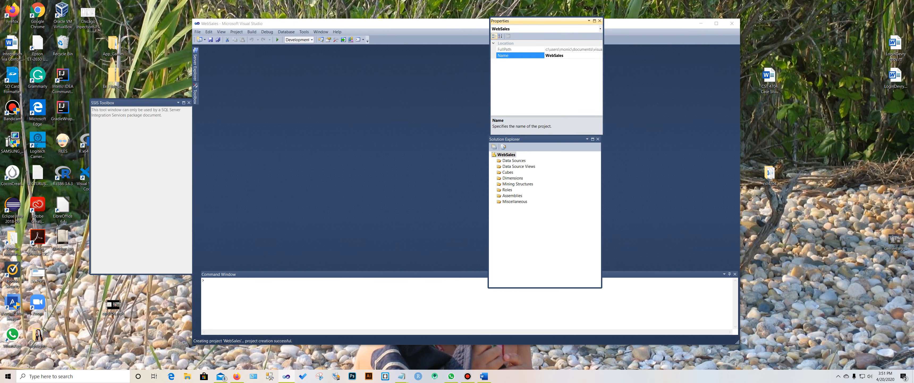
drag(551, 23, 802, 24)
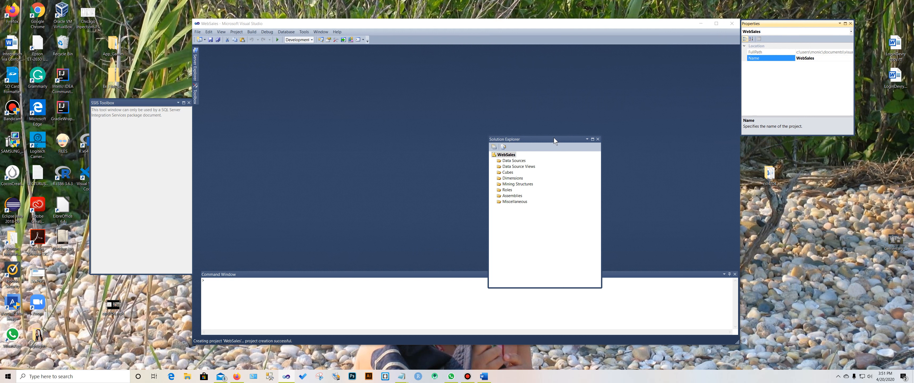
drag(554, 138, 806, 137)
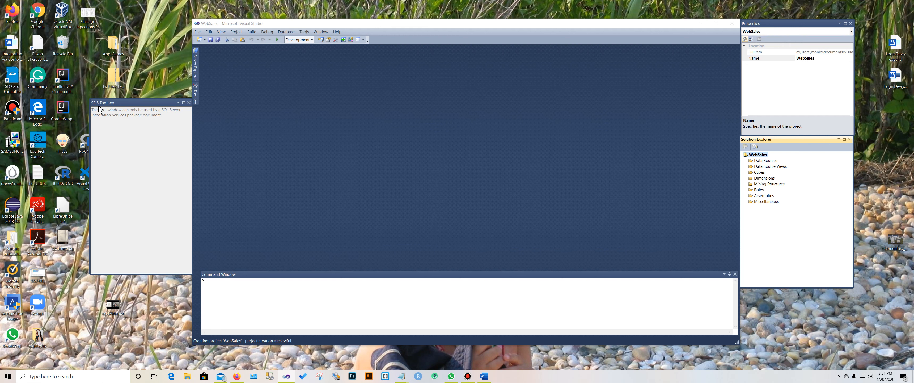
click(189, 103)
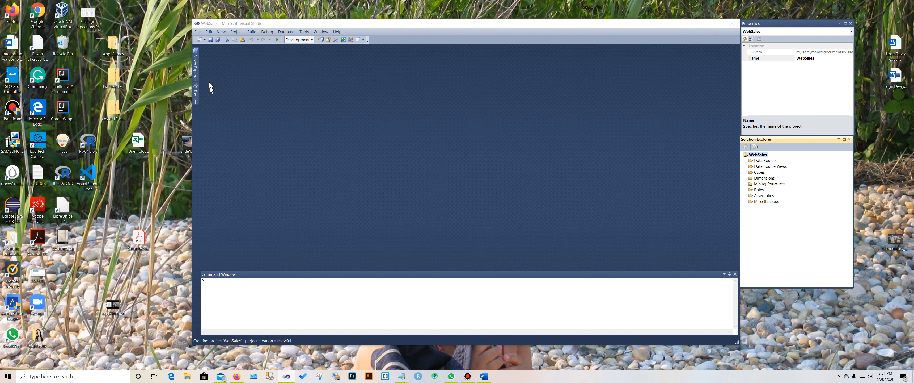
click(222, 33)
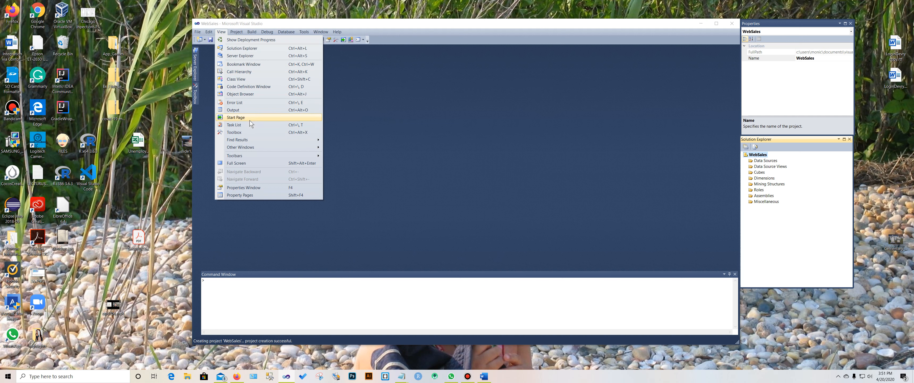
click(242, 132)
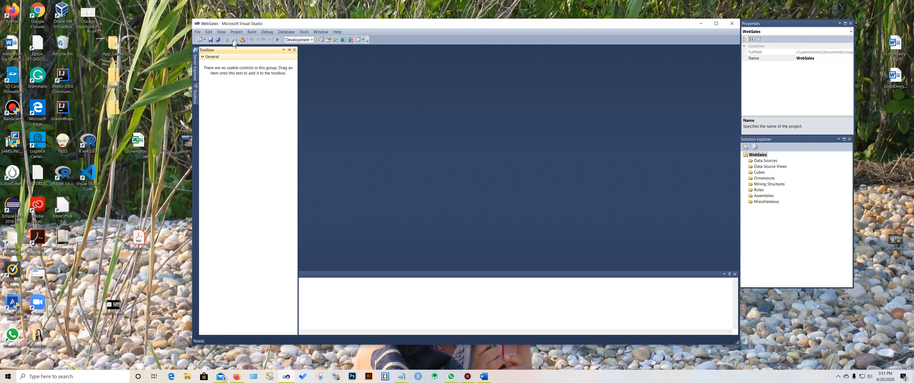
mouse_move(195, 67)
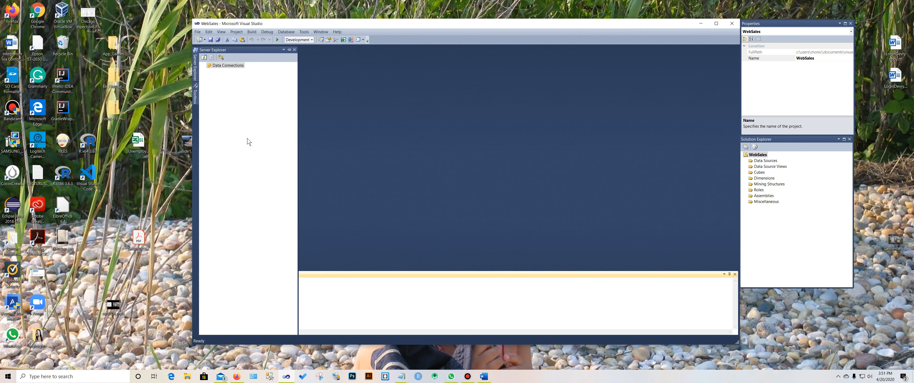
click(195, 95)
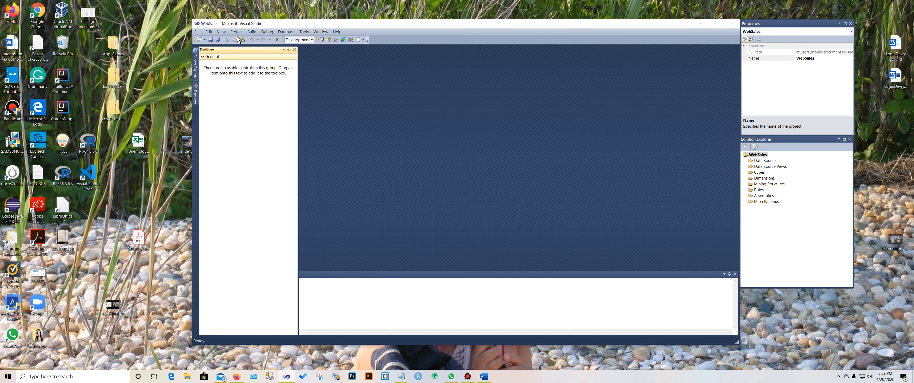
click(221, 32)
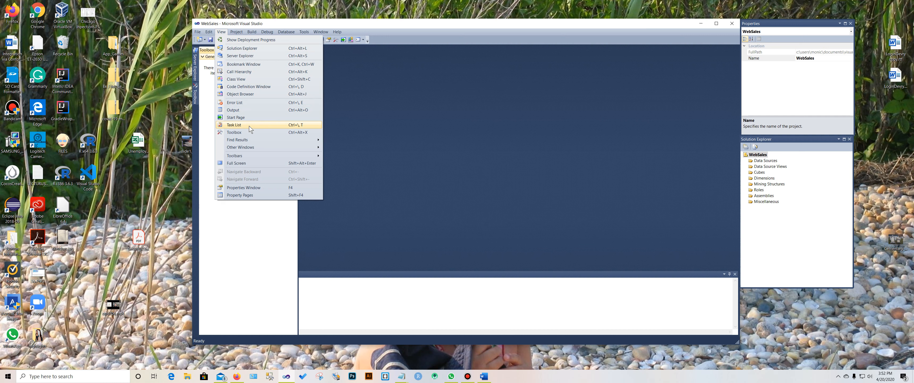
mouse_move(256, 145)
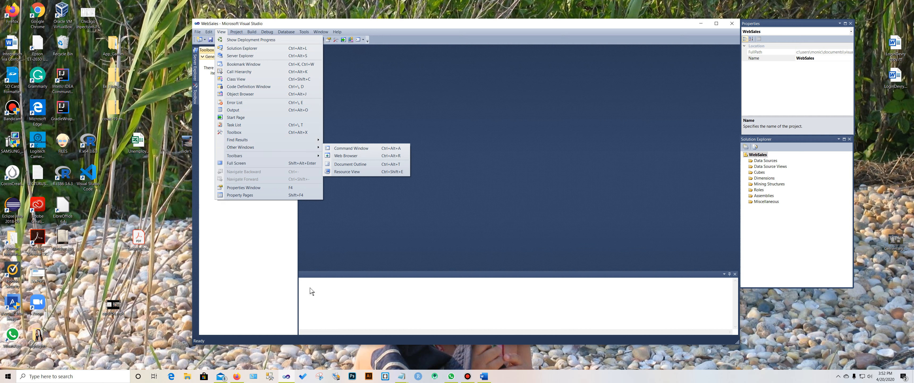
click(272, 273)
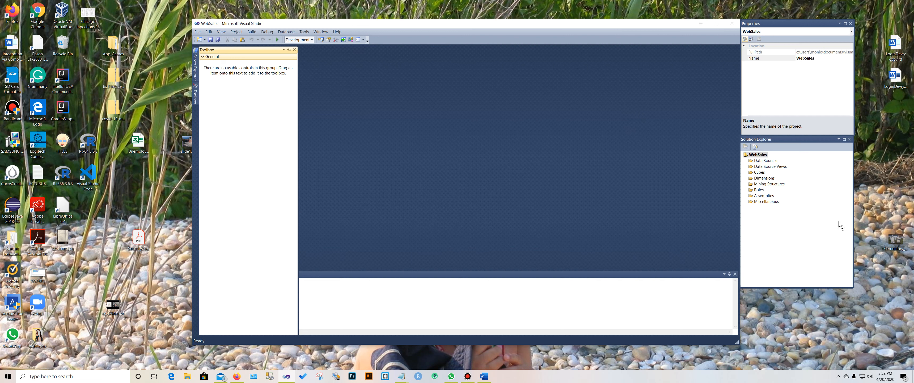
Start a new data source in the WebSales project and delete both DemoFoodInspection data connections from the widened wizard
click(767, 161)
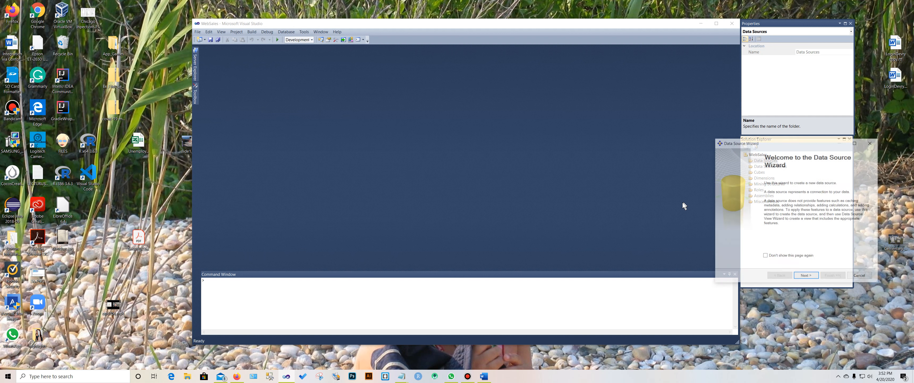
click(807, 276)
drag(814, 147, 448, 99)
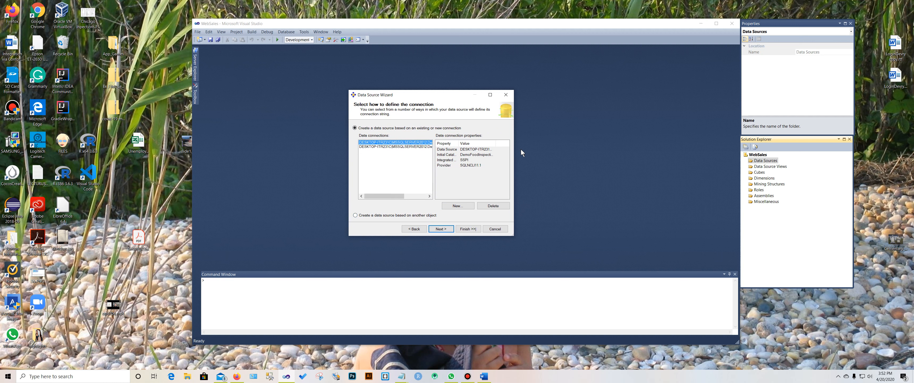
drag(514, 151, 639, 152)
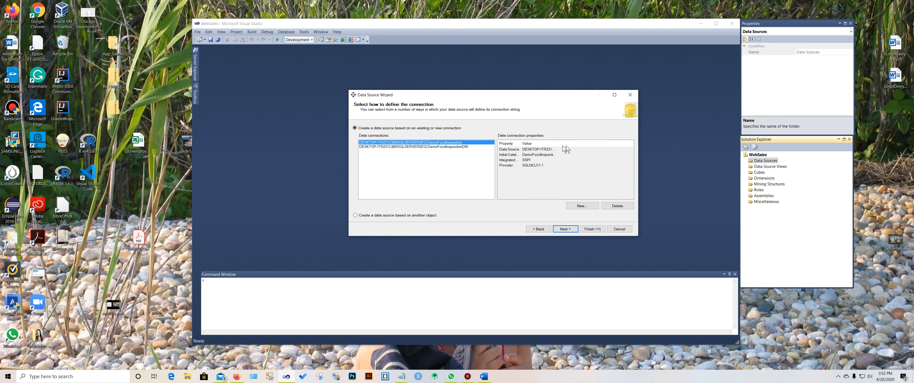
click(616, 206)
click(616, 206)
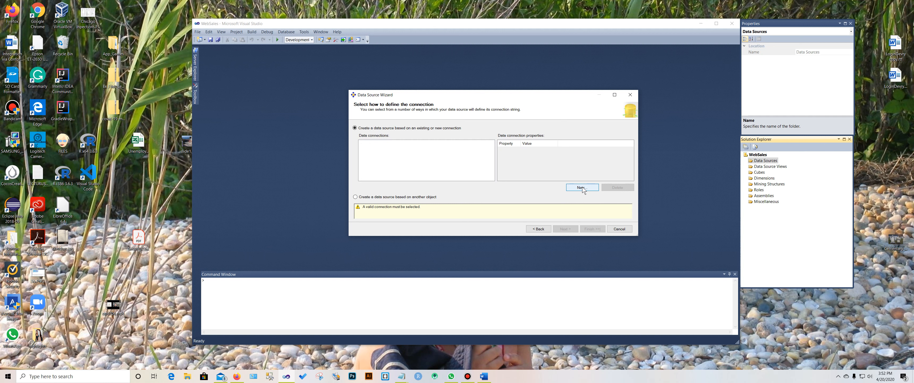
Create a new data connection to the AdventureWorksDW2012 database on the local MSSQLSERVER2012 server instance
click(582, 187)
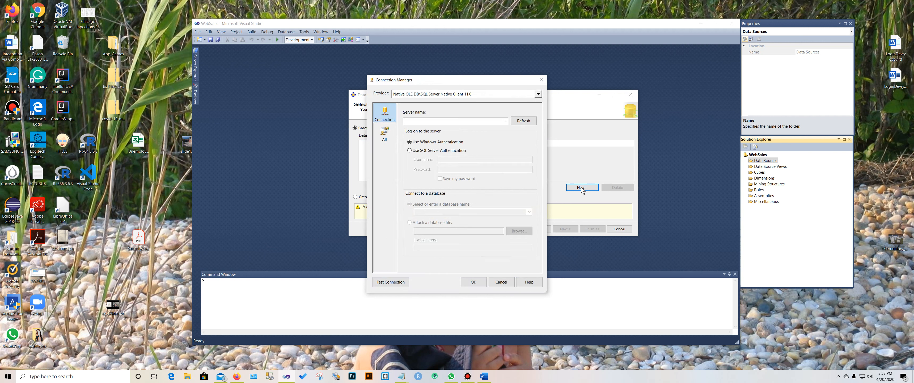
click(506, 121)
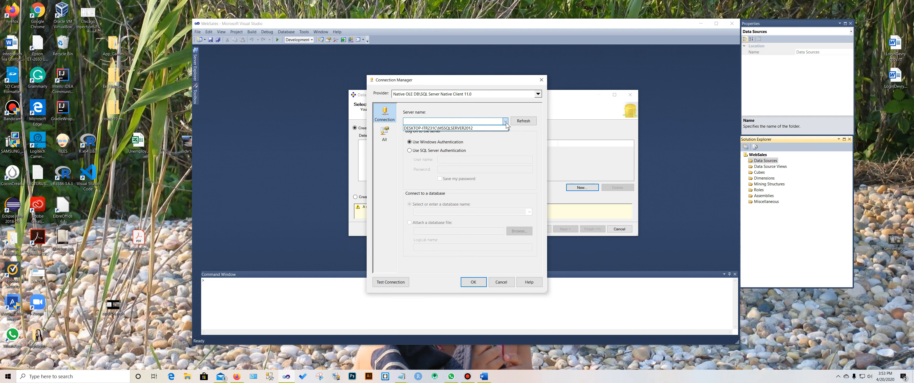
click(495, 128)
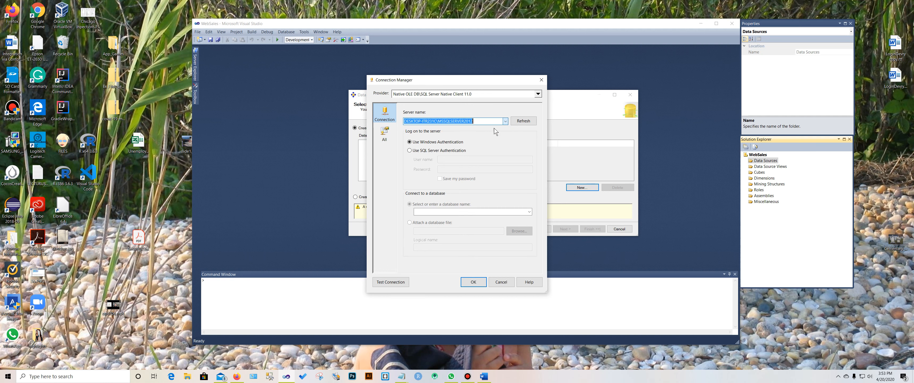
click(530, 212)
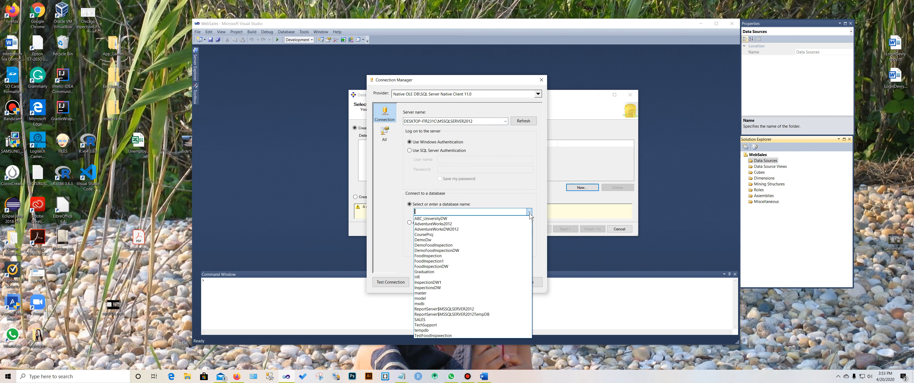
click(469, 228)
click(474, 281)
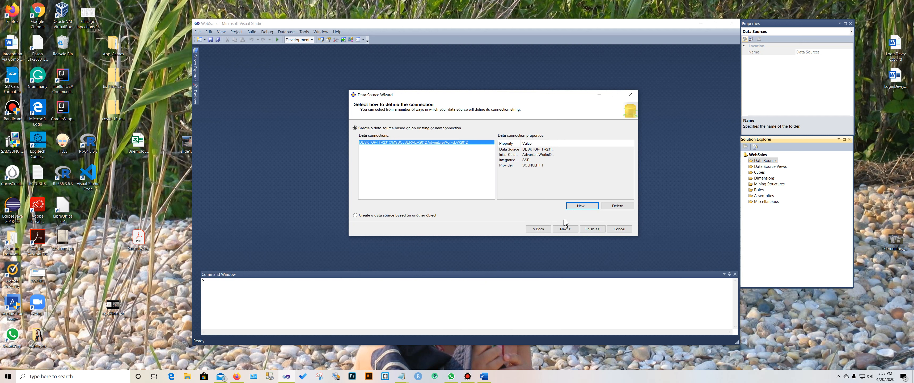
Enter the Windows user name and password for impersonation, and finish the data source with the name Adventure Works DW2012
click(565, 229)
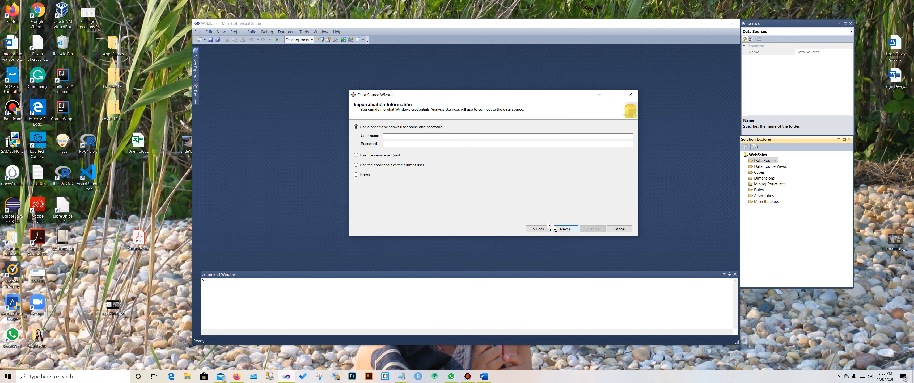
click(439, 136)
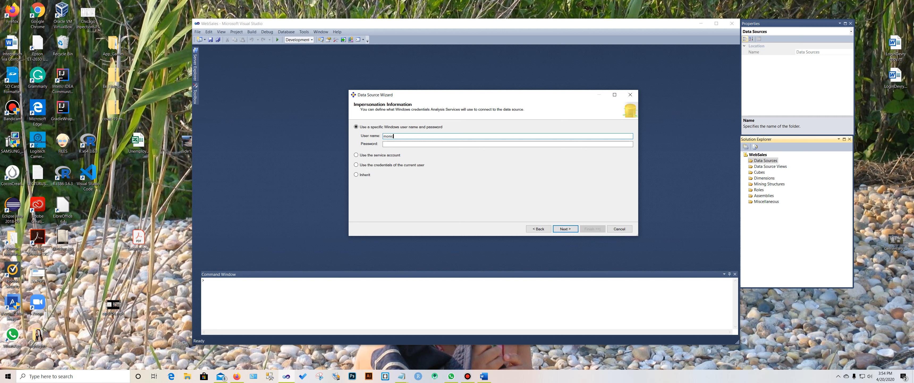
key(Tab)
click(565, 229)
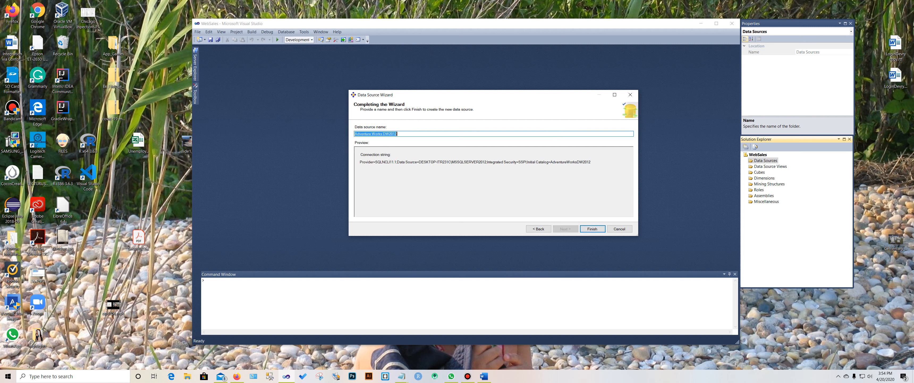
click(405, 134)
click(595, 230)
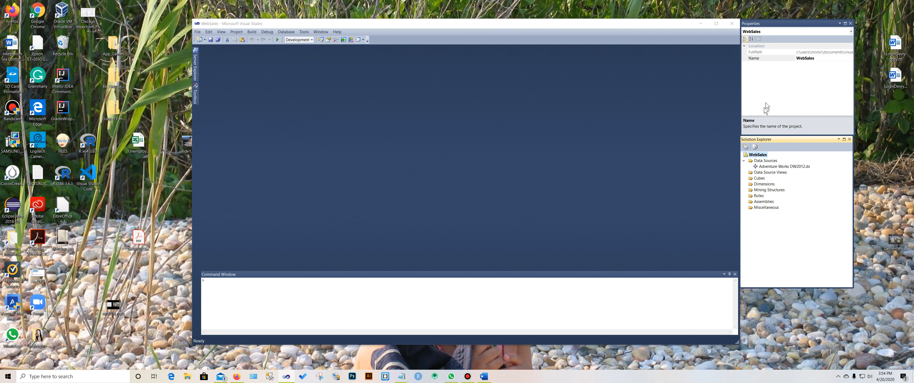
Move the floating Solution Explorer and Properties windows over the main window's edge, and check the case study steps in the Word document
drag(782, 138, 741, 138)
drag(773, 22, 732, 22)
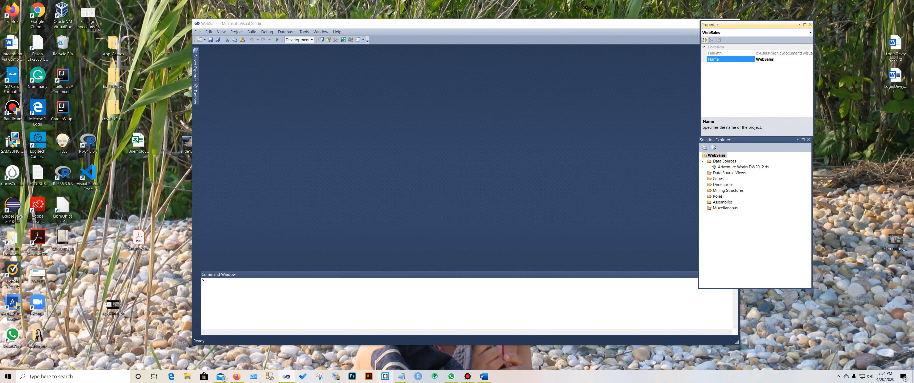
click(484, 376)
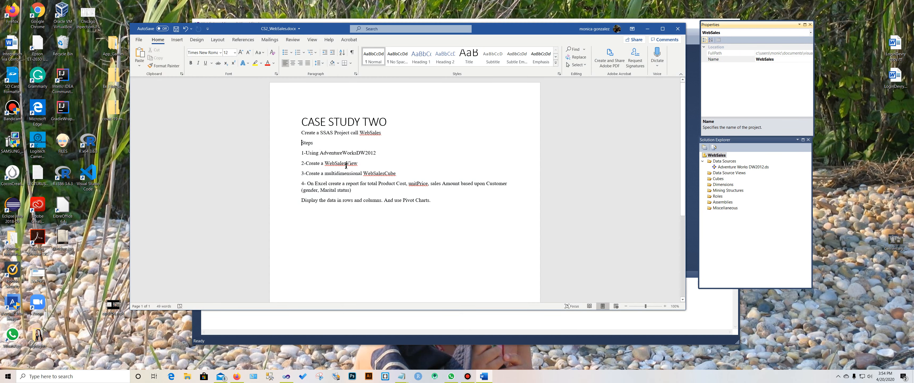
click(648, 29)
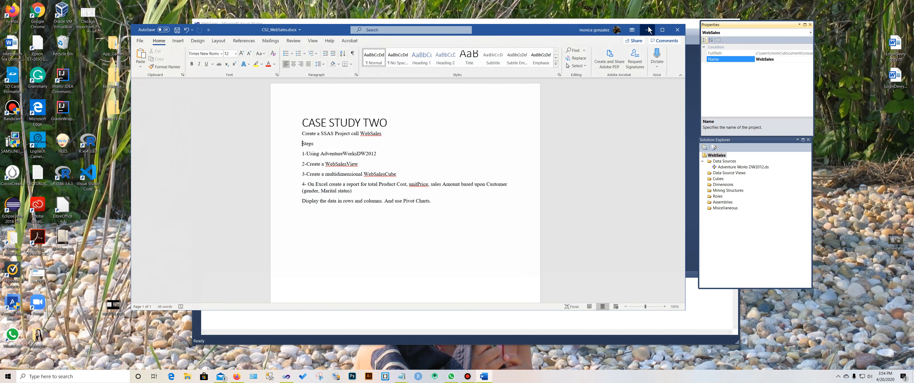
Start a new data source view based on the Adventure Works DW2012 data source
right_click(727, 174)
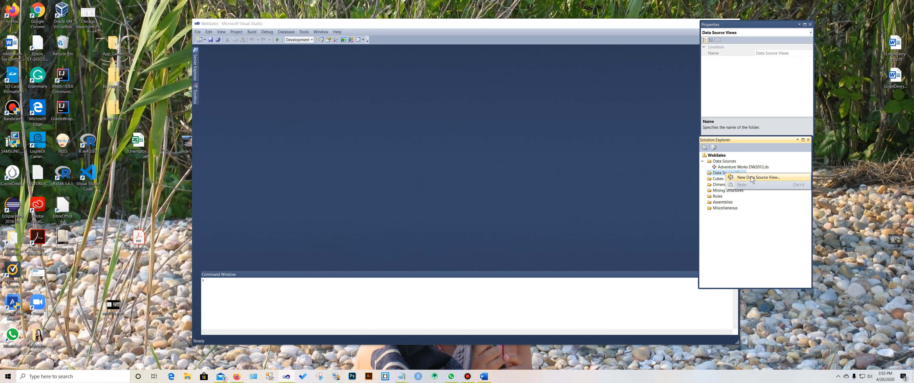
click(752, 178)
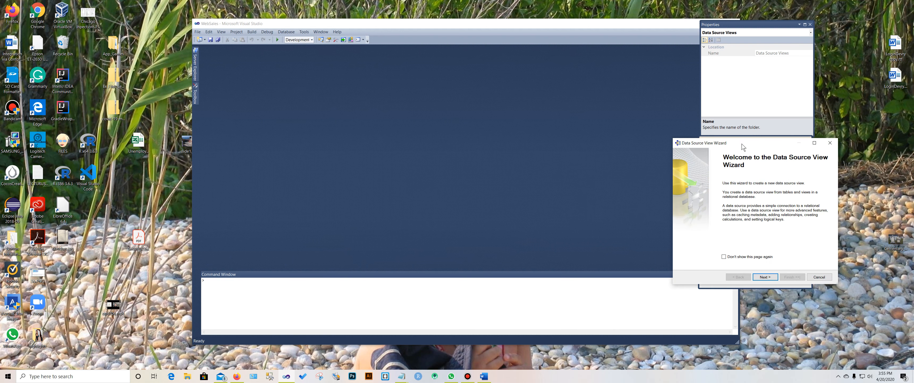
drag(744, 144, 442, 78)
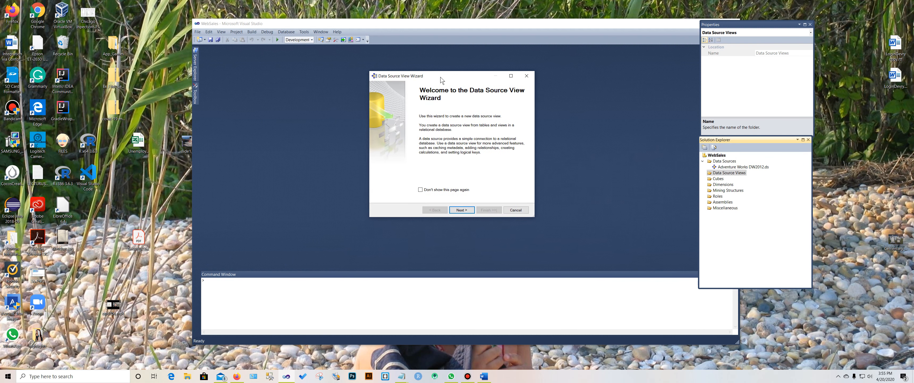
click(461, 210)
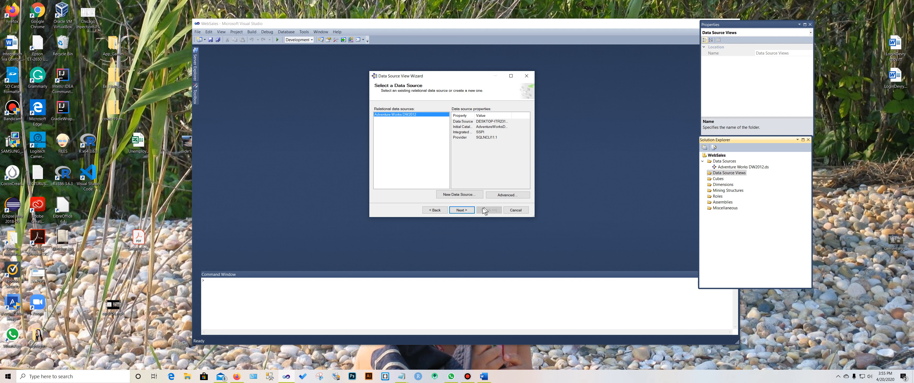
click(464, 211)
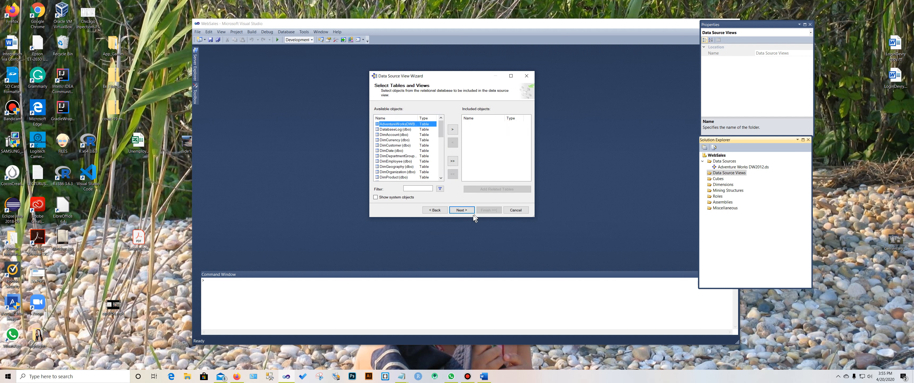
Include the FactInternetSales table and all its related tables in the data source view
drag(442, 131, 437, 151)
click(435, 125)
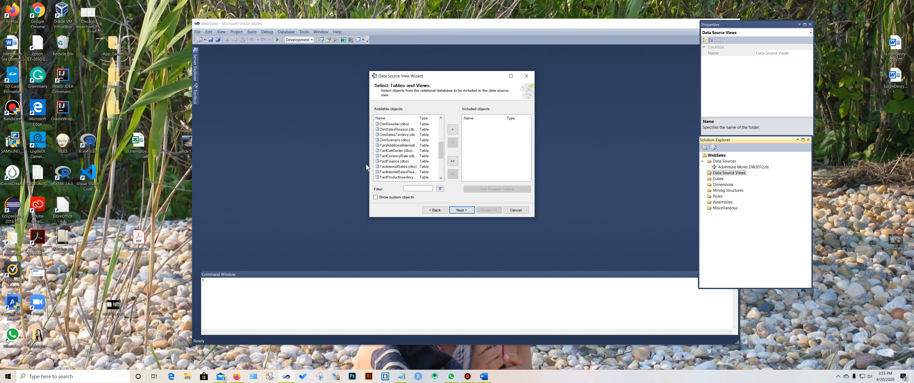
drag(368, 162, 297, 162)
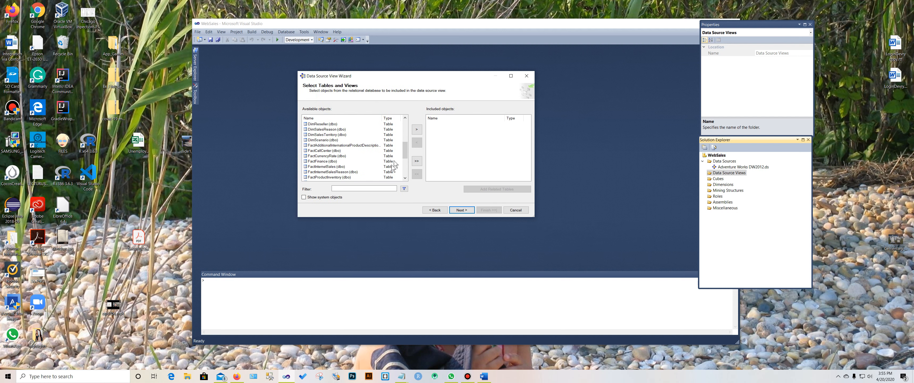
drag(405, 151, 405, 152)
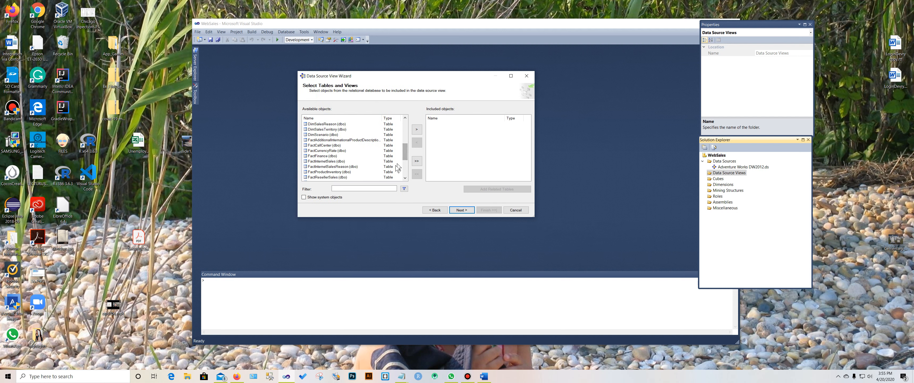
click(320, 162)
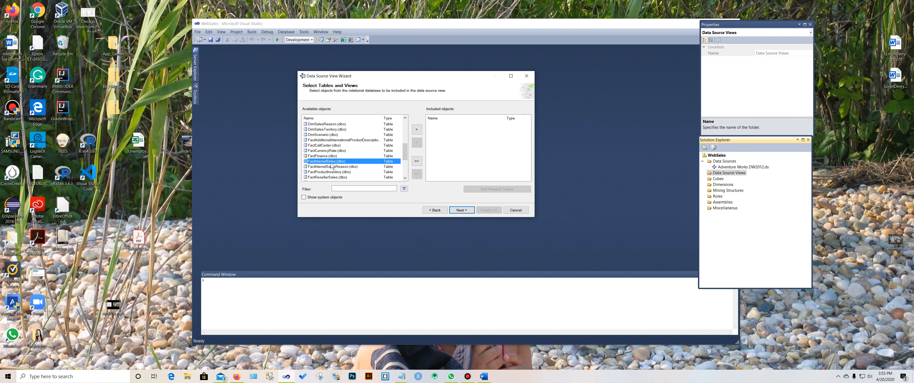
click(418, 131)
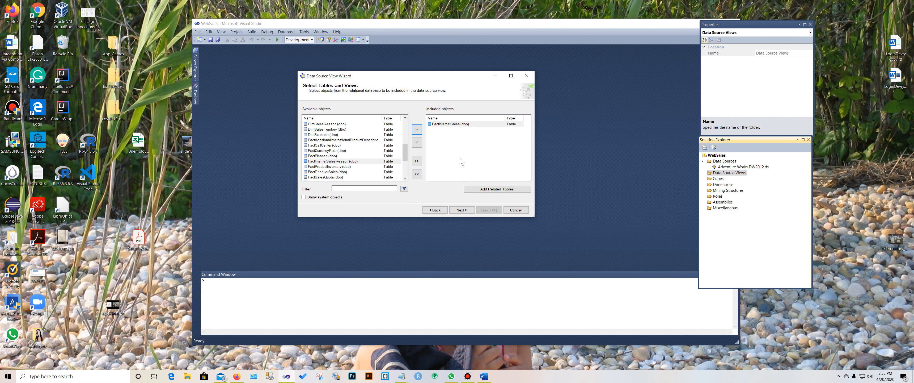
click(487, 189)
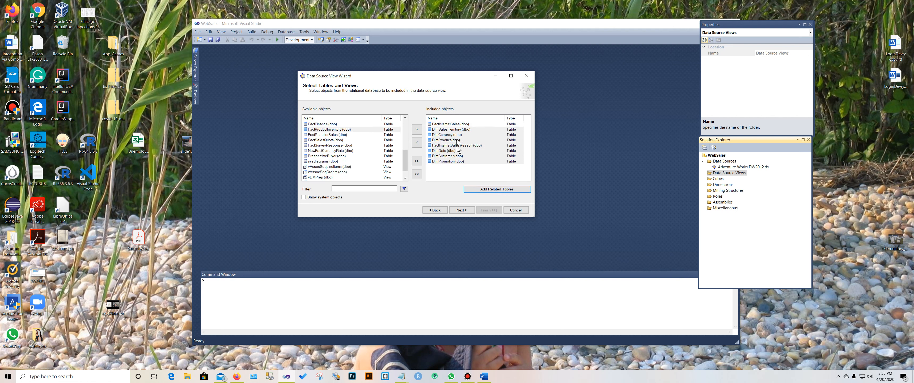
click(449, 175)
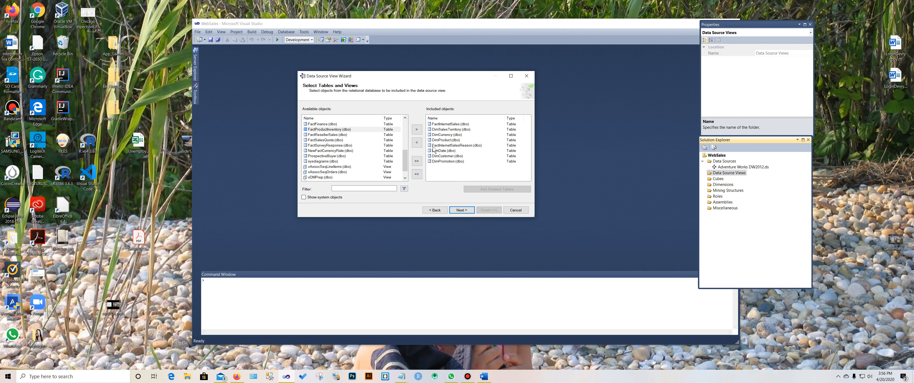
Remove FactInternetSalesReason from the included tables, and finish the data source view with the name WebSalesView
click(458, 146)
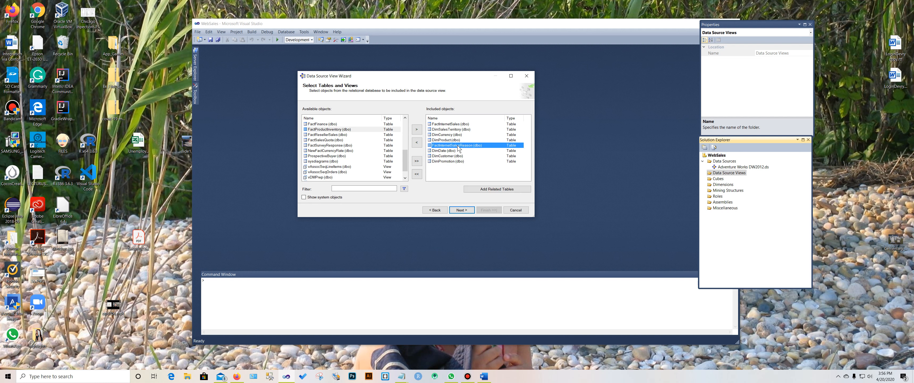
click(418, 142)
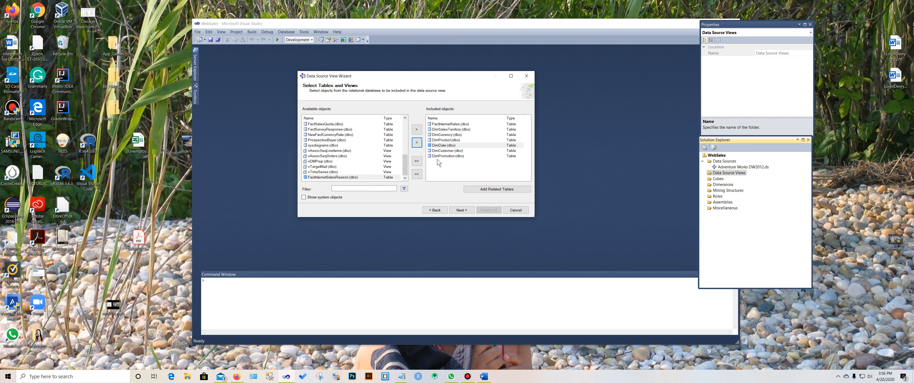
click(460, 209)
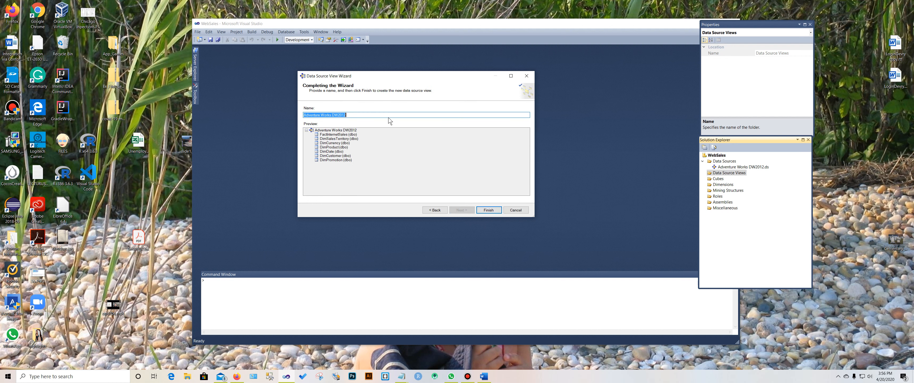
key(BackSpace)
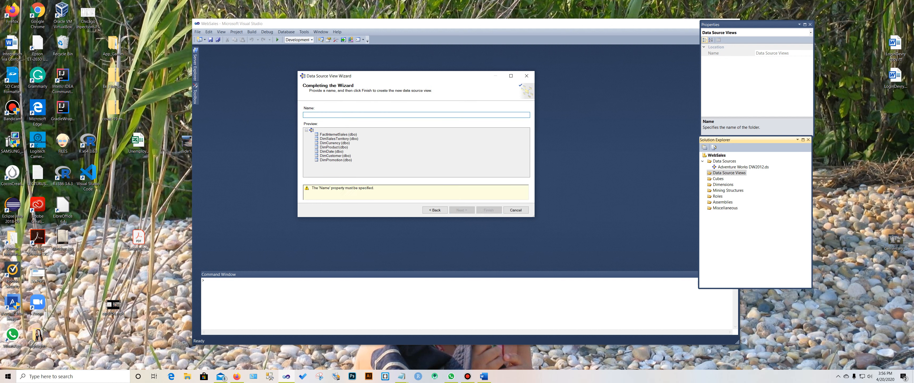
text(WebSalesView)
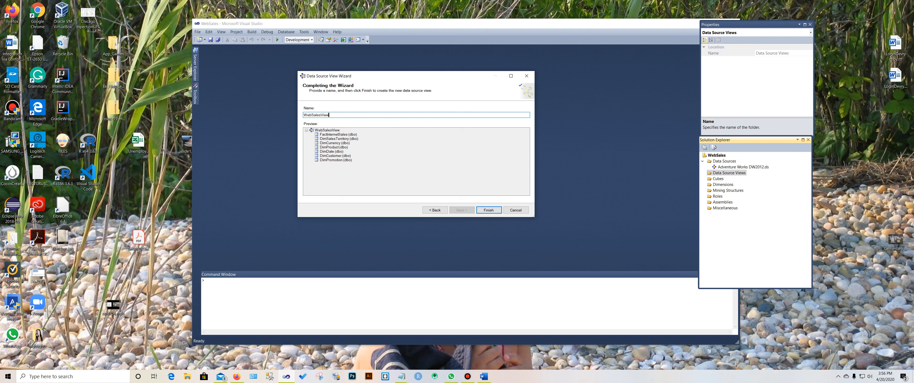
click(493, 210)
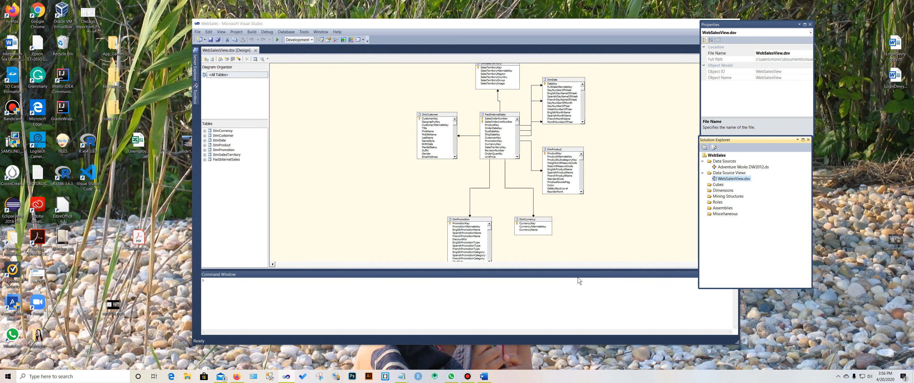
Move the main, Properties and Solution Explorer windows apart so the whole WebSalesView diagram can be seen
drag(518, 19, 519, 3)
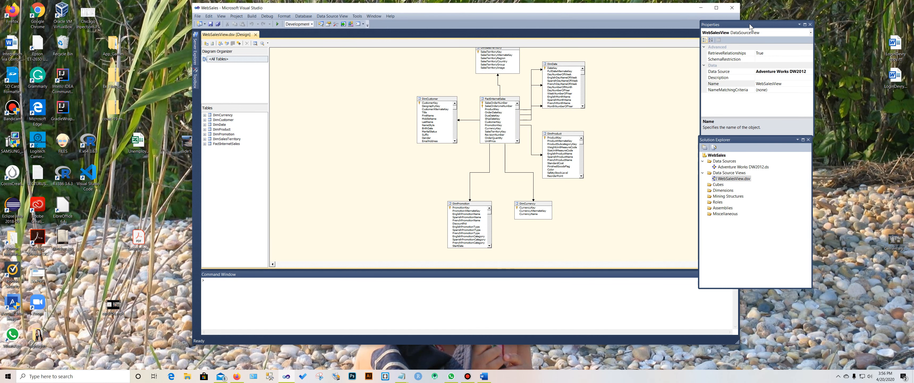
drag(749, 23, 790, 16)
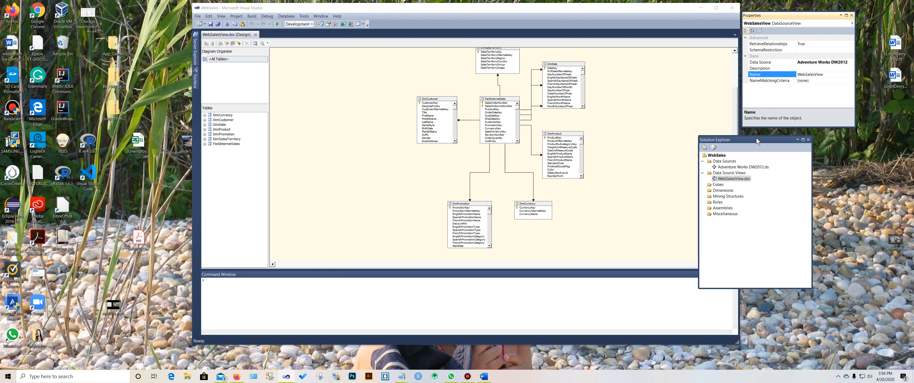
drag(757, 138, 822, 131)
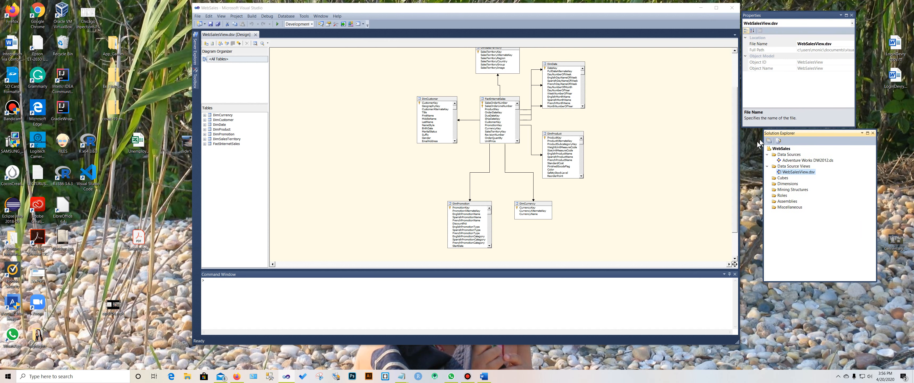
click(733, 153)
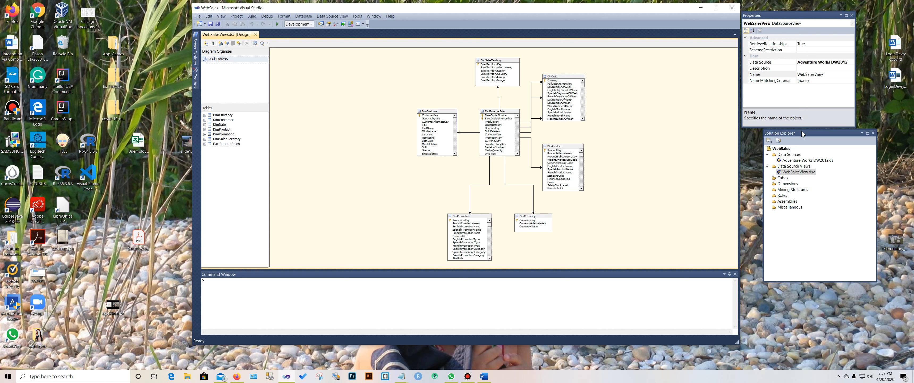
drag(801, 133, 774, 133)
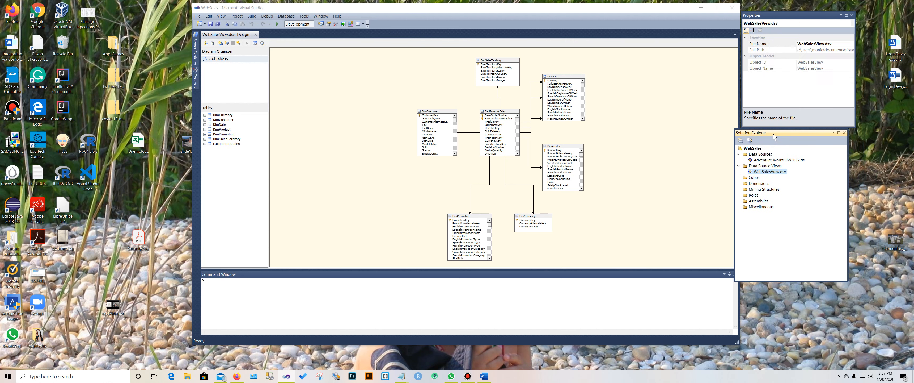
Start a new cube in the WebSales project, using existing tables as the creation method
click(756, 179)
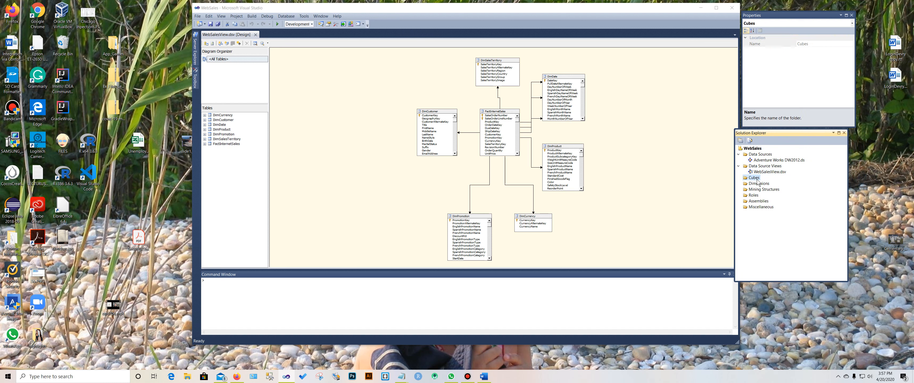
right_click(757, 179)
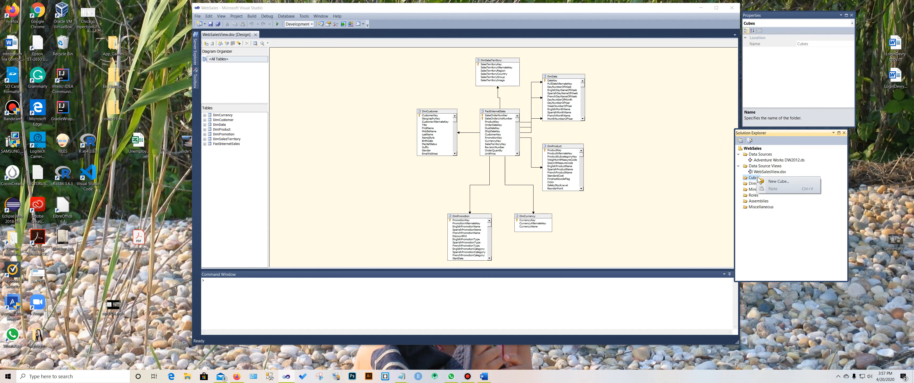
click(776, 181)
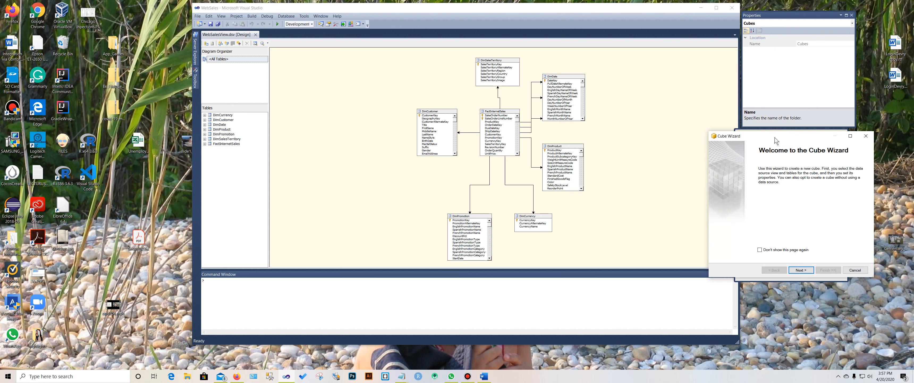
drag(775, 136, 384, 72)
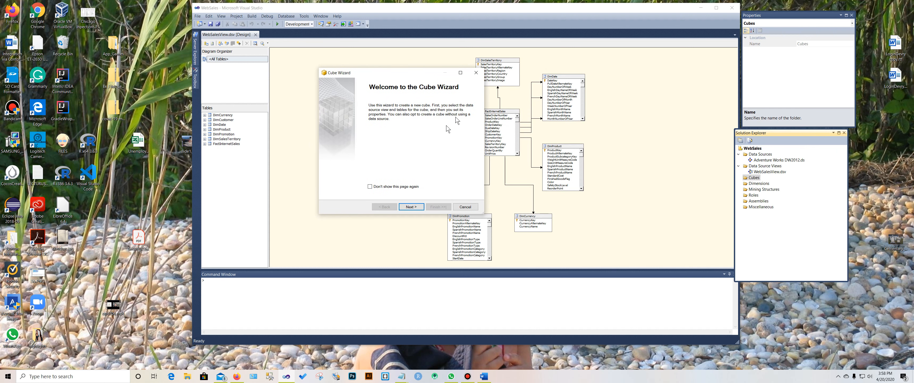
click(409, 207)
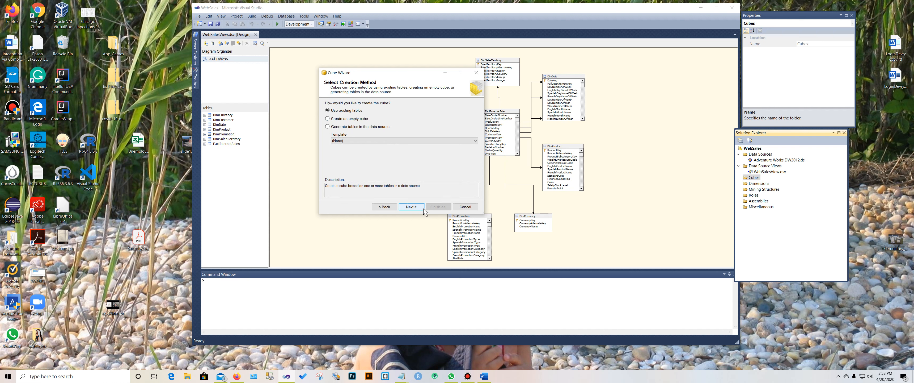
click(414, 207)
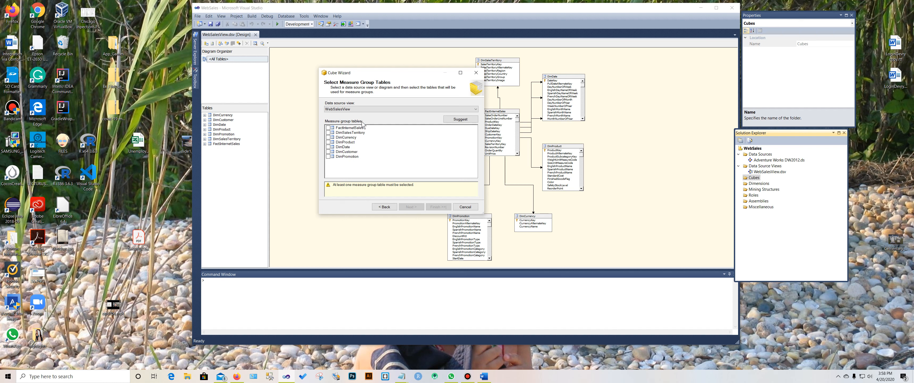
Have the wizard suggest the measure group tables from WebSalesView, and accept FactInternetSales as the measure group table
click(454, 120)
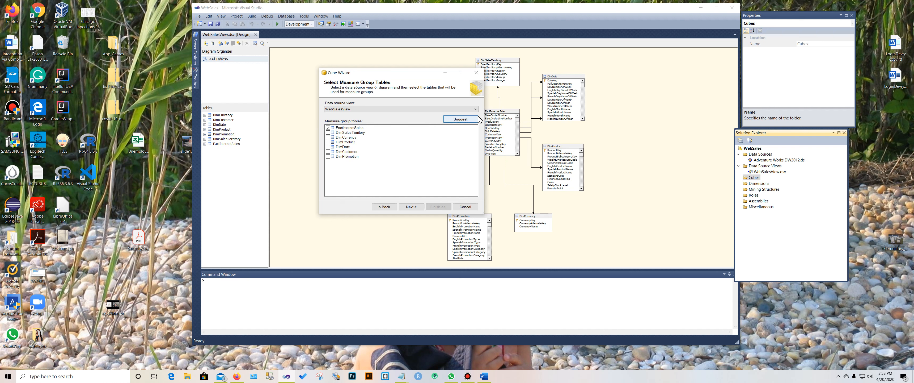
click(461, 121)
drag(423, 77, 336, 66)
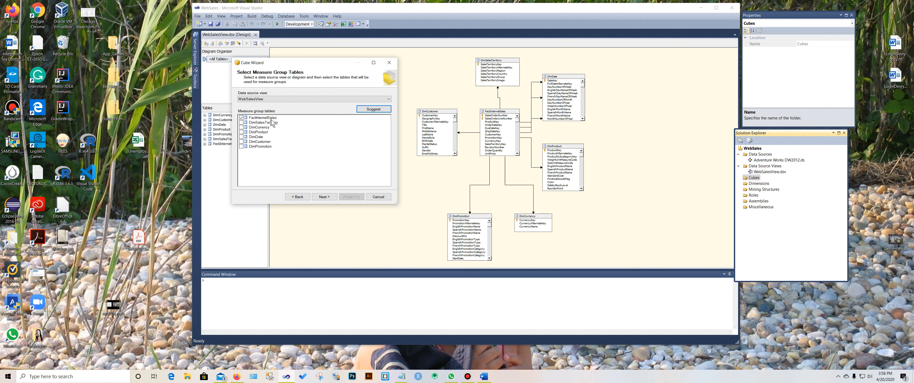
drag(312, 64, 364, 63)
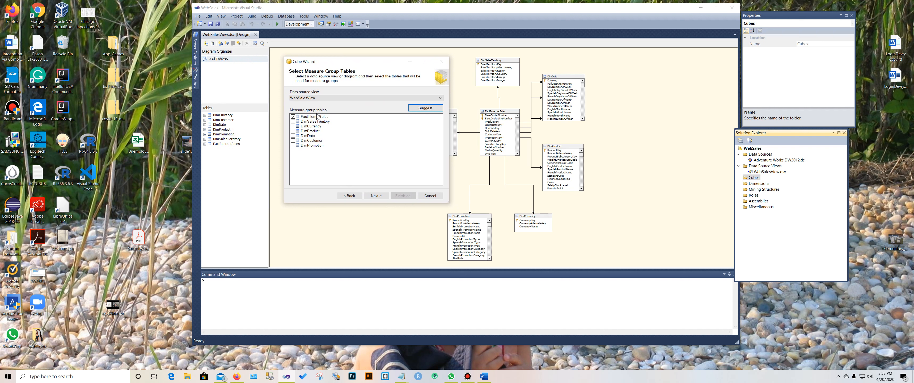
click(377, 196)
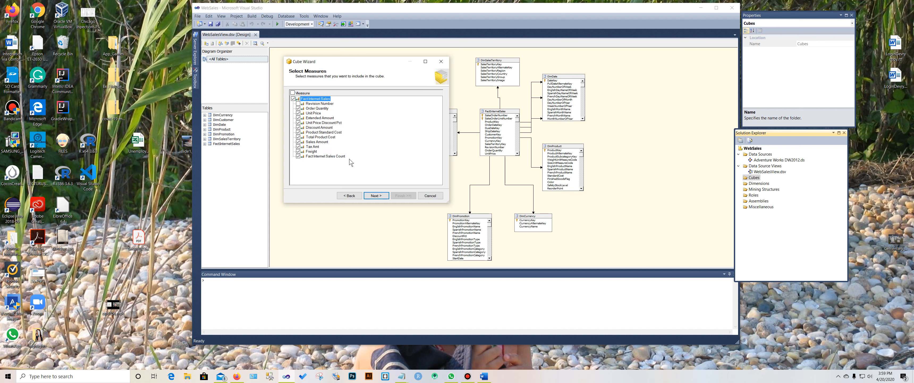
Include all measures except Revision Number and all proposed dimensions, and finish the cube with the name WebSalesCube
click(377, 196)
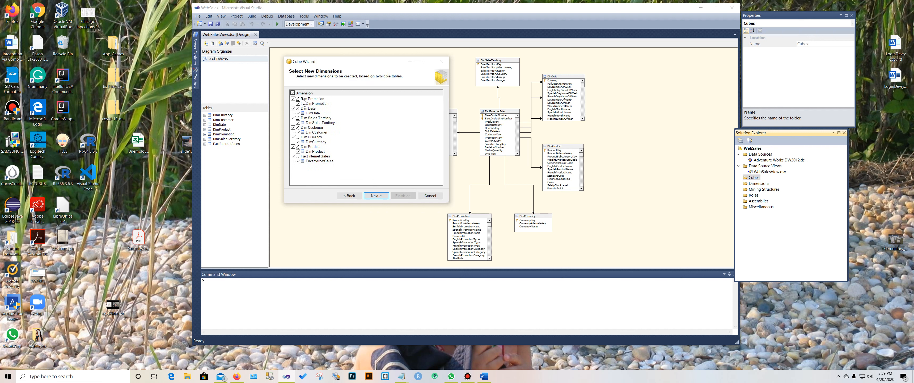
click(375, 196)
click(335, 98)
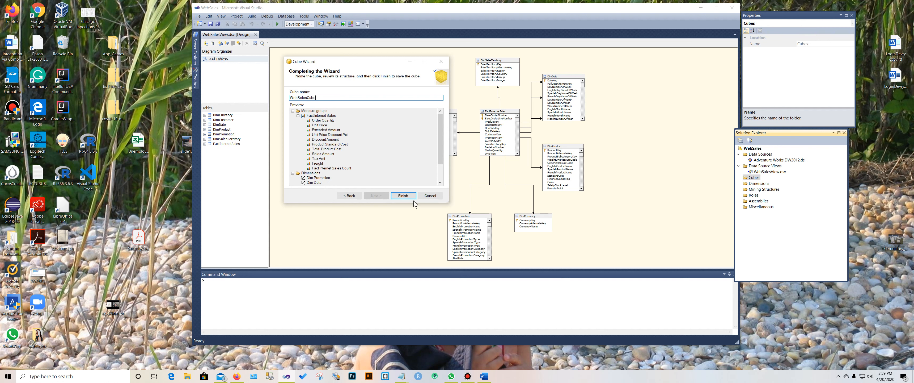
click(405, 196)
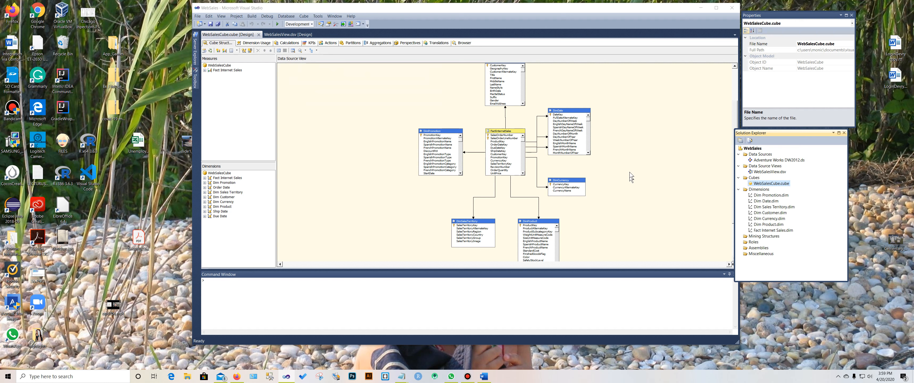
Look over the tables in the cube diagram, and close the WebSalesCube and WebSalesView designers
scroll(617, 181, up, 3)
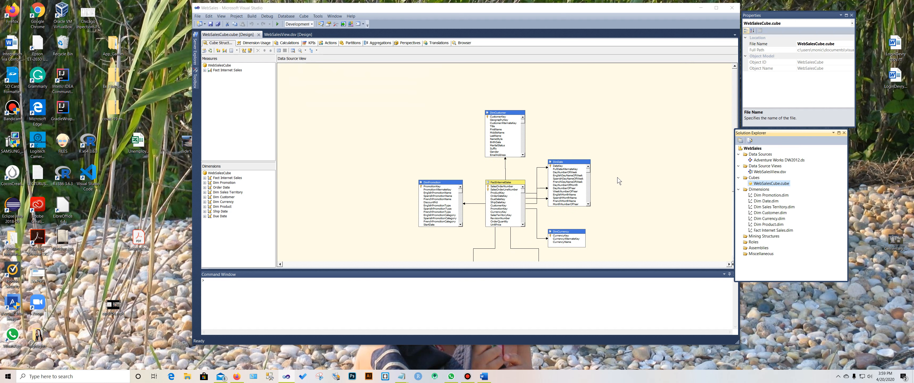
scroll(523, 192, down, 6)
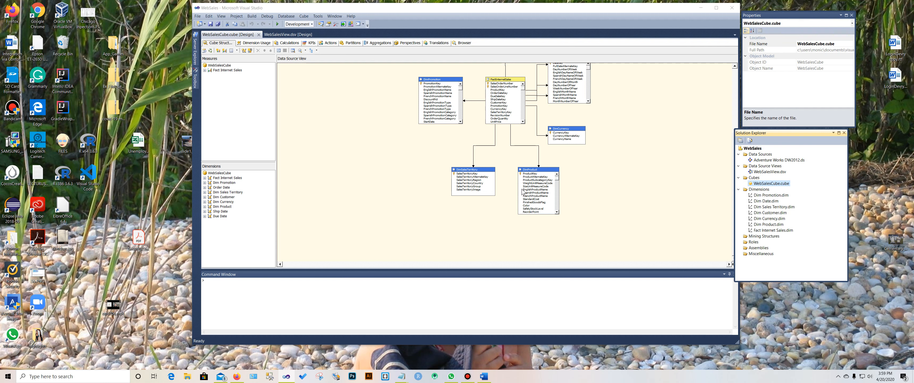
scroll(523, 192, up, 6)
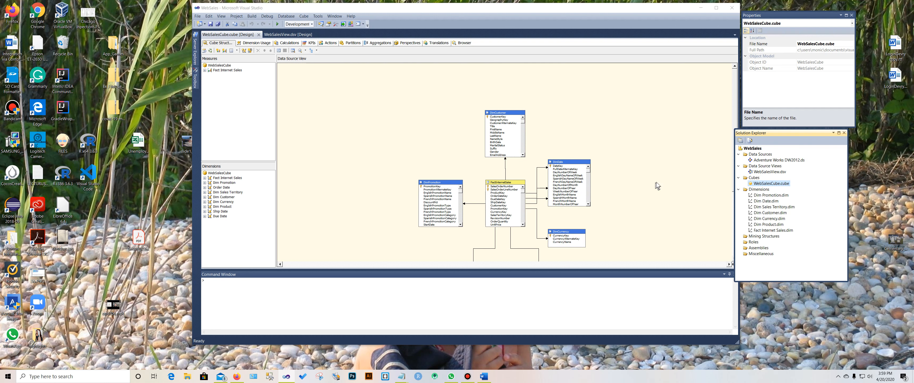
click(259, 35)
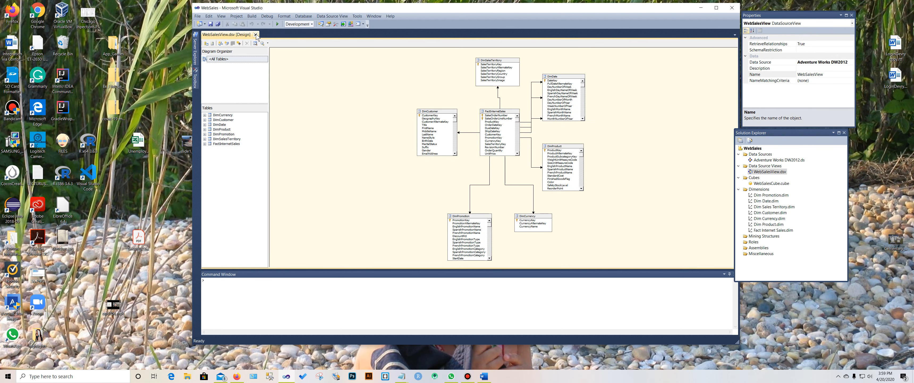
click(255, 35)
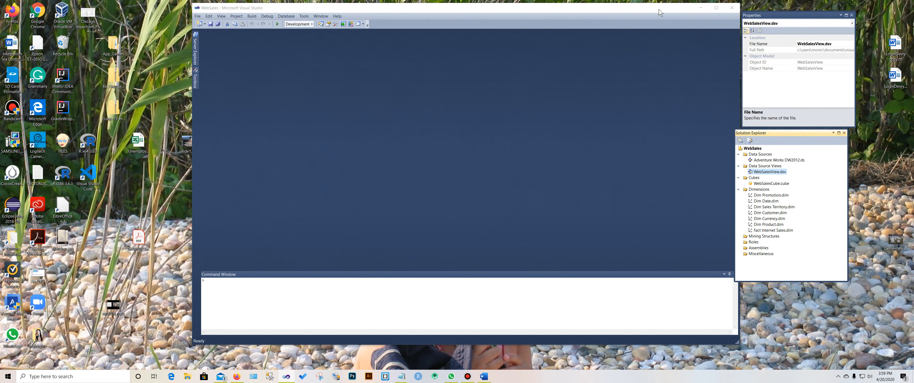
Shift the main window aside and line up Properties above Solution Explorer beside it
drag(658, 9, 619, 8)
drag(780, 14, 744, 6)
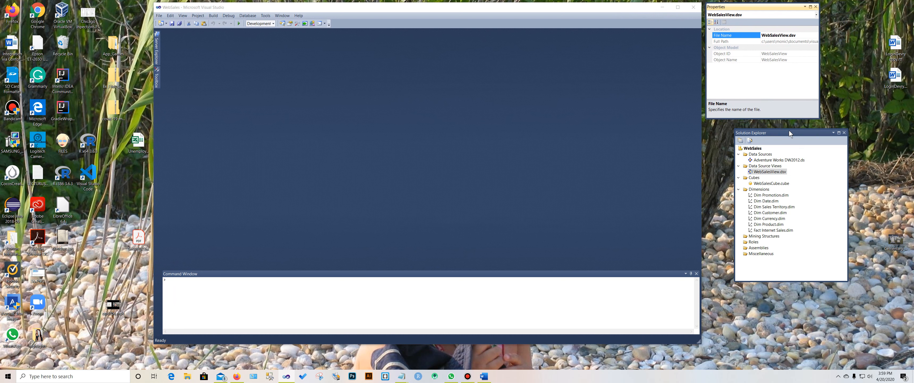
drag(789, 130, 761, 120)
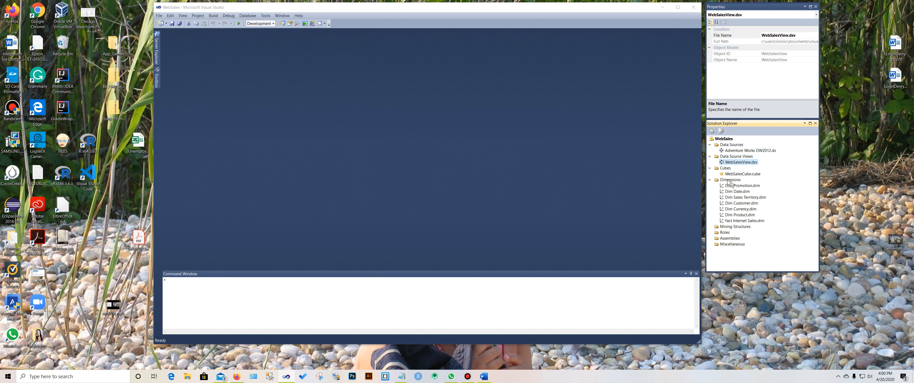
Open WebSalesCube in the cube designer without giving the cube a new name
click(738, 175)
click(738, 174)
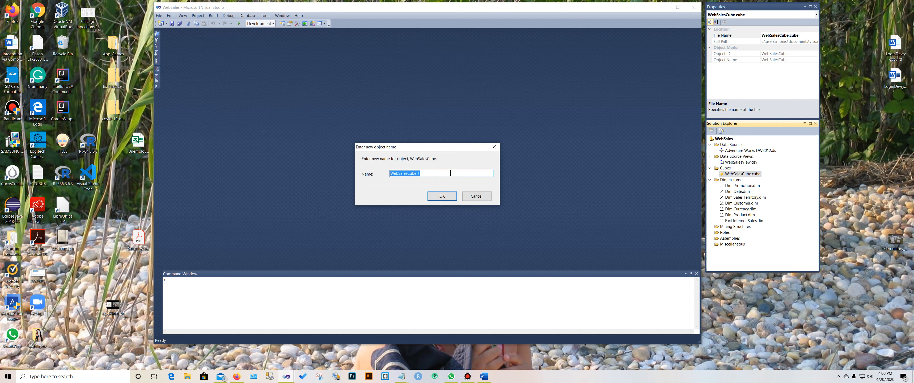
click(486, 197)
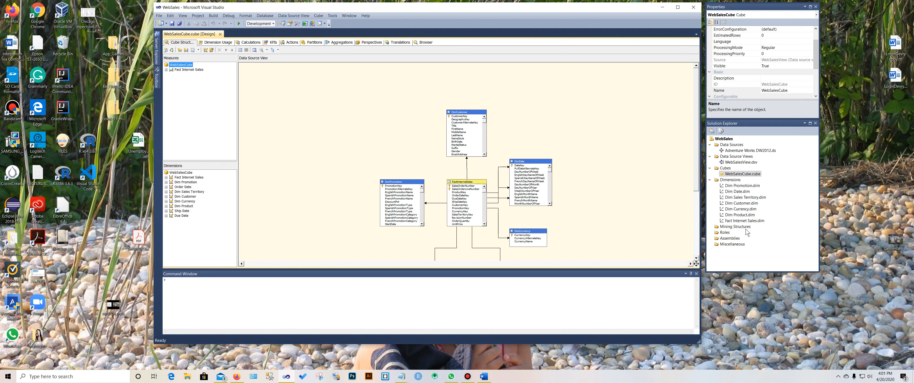
Open the Dim Promotion dimension in its designer, and select the DimPromotion table in its data source view
click(739, 186)
double_click(739, 187)
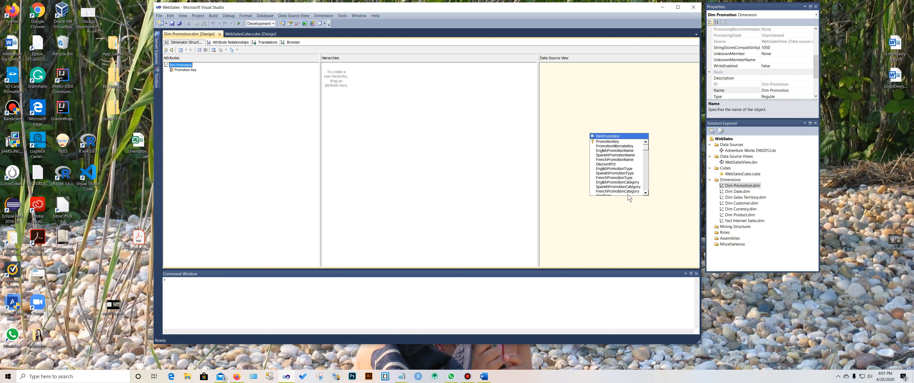
click(629, 136)
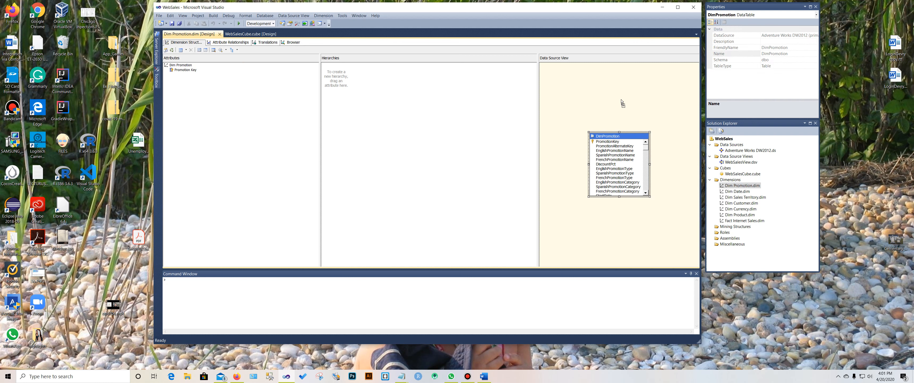
Add the DimPromotion columns from PromotionAlternateKey through MaxQty as Dim Promotion attributes, and close the dimension with its changes saved
drag(622, 102, 621, 88)
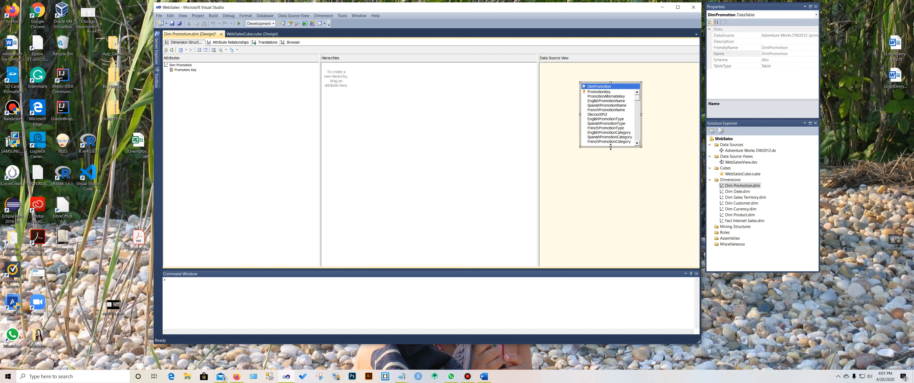
drag(611, 147, 611, 240)
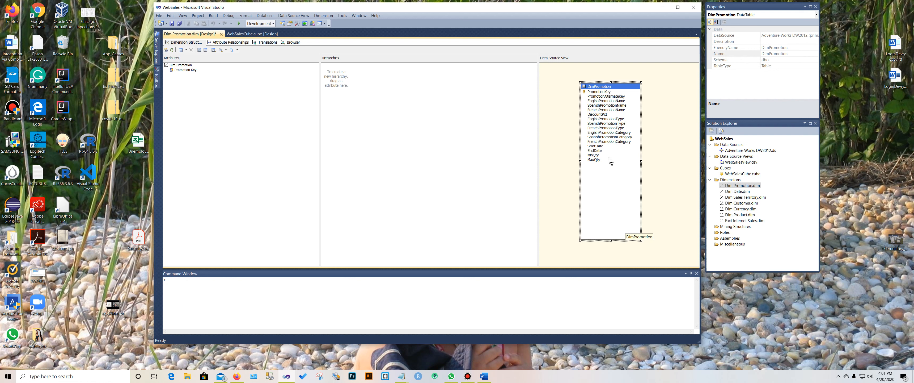
drag(604, 160, 596, 134)
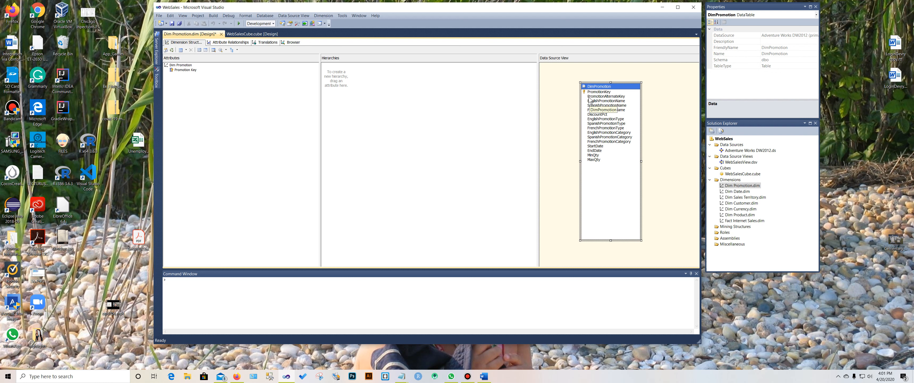
click(590, 96)
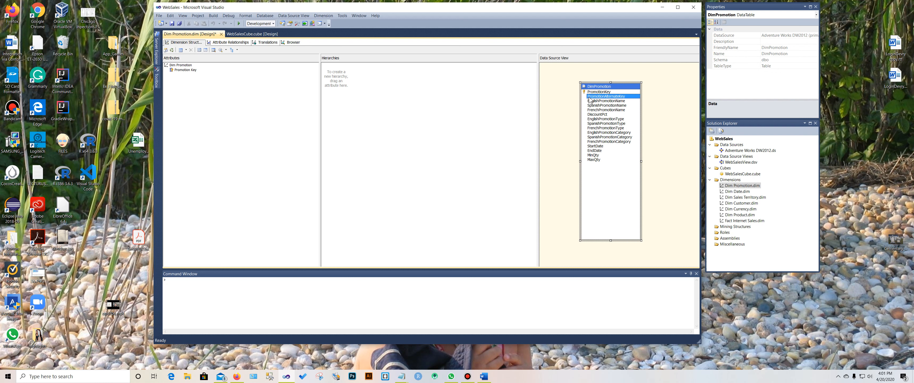
shift+click(594, 160)
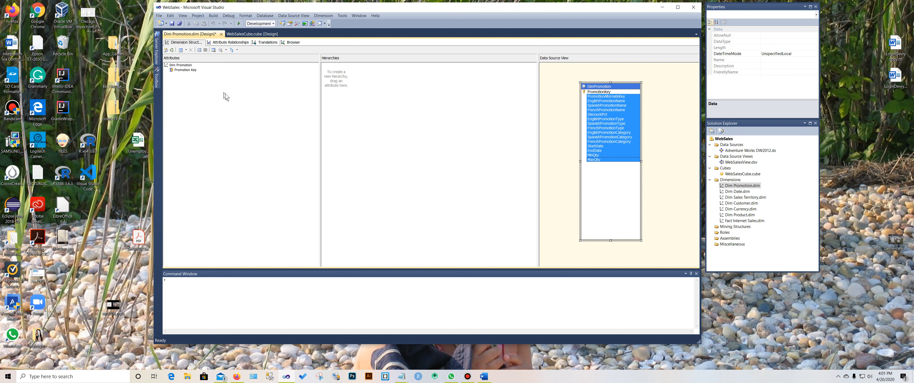
drag(609, 125, 243, 140)
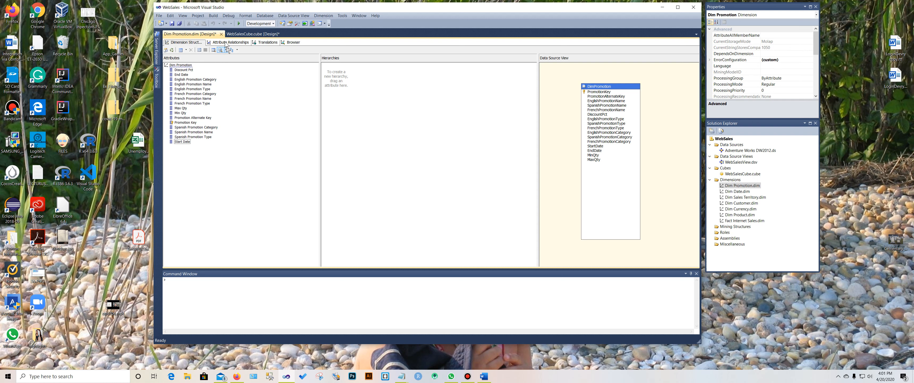
click(221, 34)
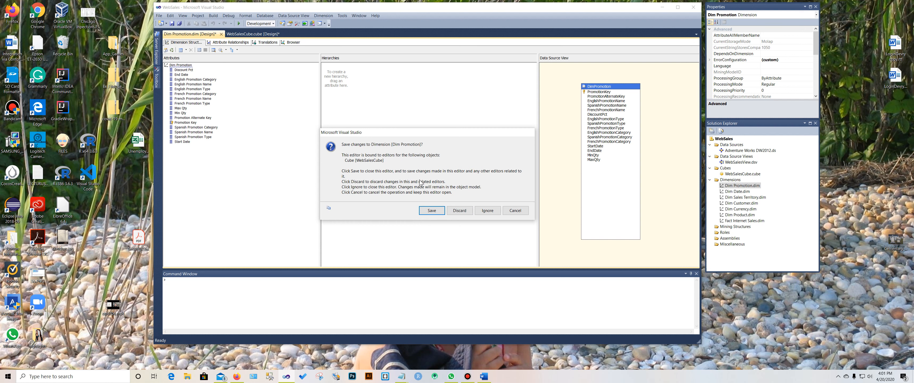
click(438, 211)
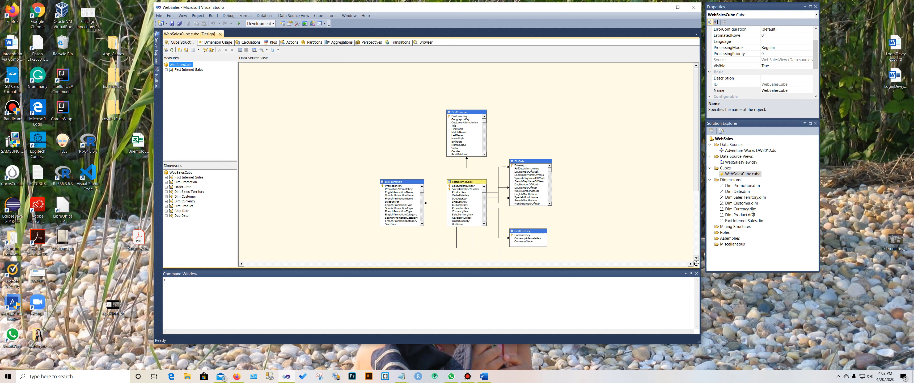
Add the DimDate columns from FullDateAlternateKey through FiscalSemester as attributes of the Dim Date dimension, and close it with its changes saved
double_click(737, 191)
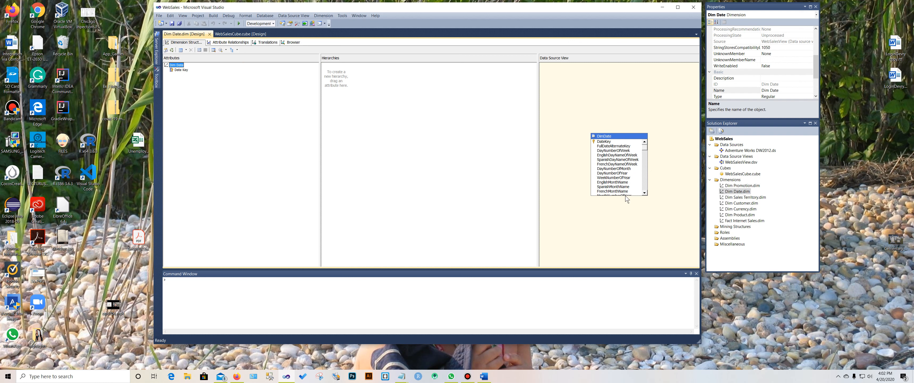
drag(632, 137, 619, 103)
drag(608, 163, 611, 253)
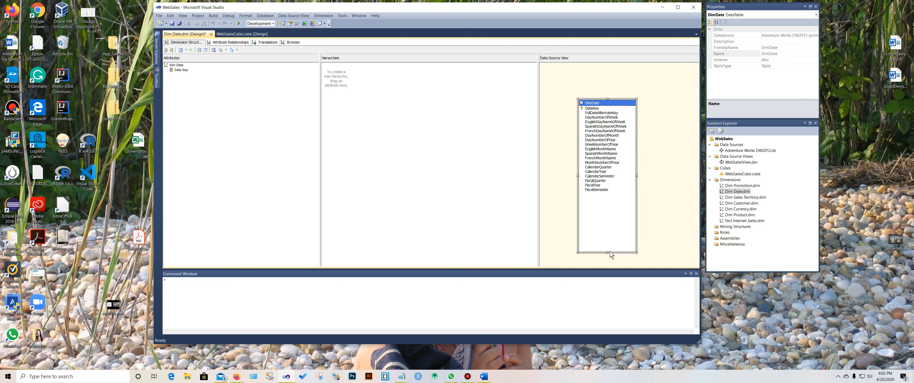
click(599, 113)
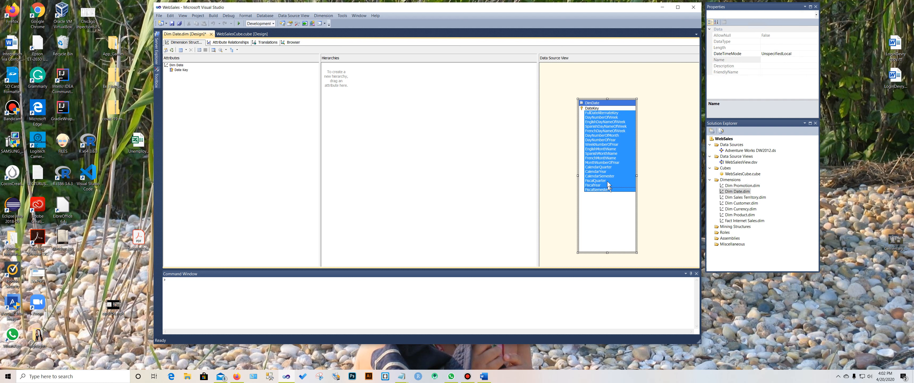
drag(600, 154, 97, 78)
drag(188, 102, 194, 104)
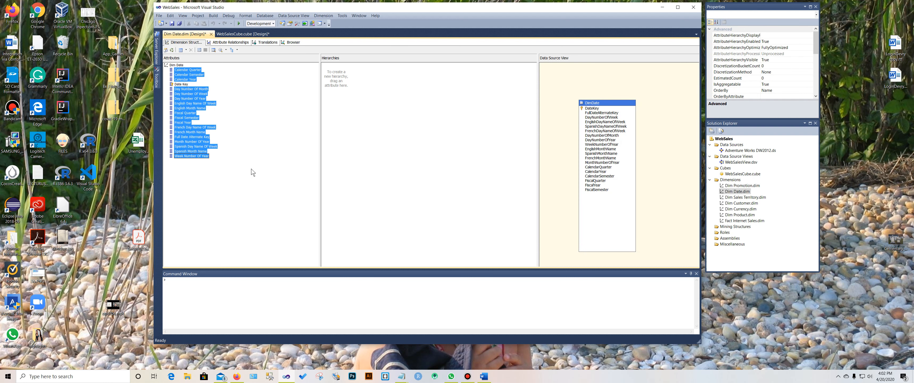
click(211, 34)
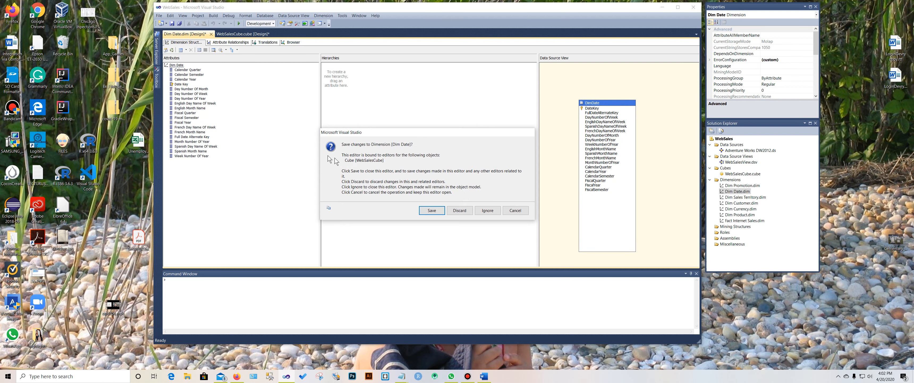
click(432, 209)
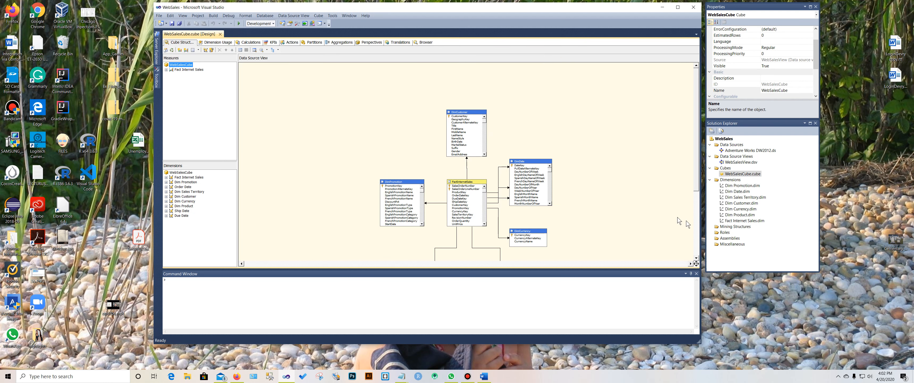
Add the DimCustomer columns from GeographyKey through CommuteDistance as attributes of the Dim Customer dimension, and close it with its changes saved
double_click(742, 203)
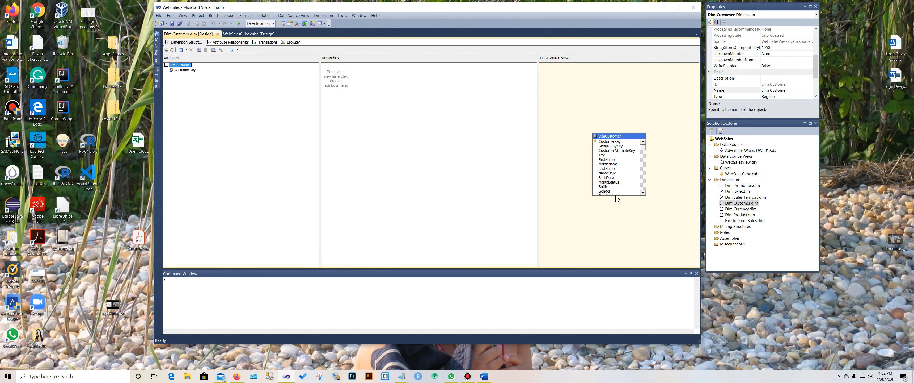
drag(629, 135, 620, 82)
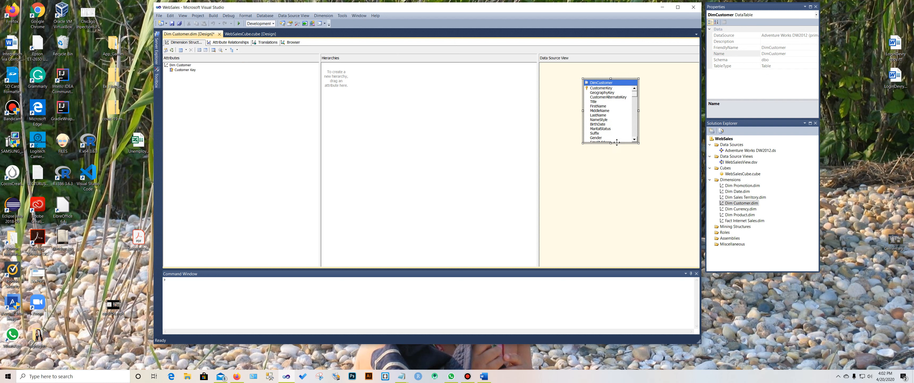
drag(611, 143, 610, 227)
click(605, 93)
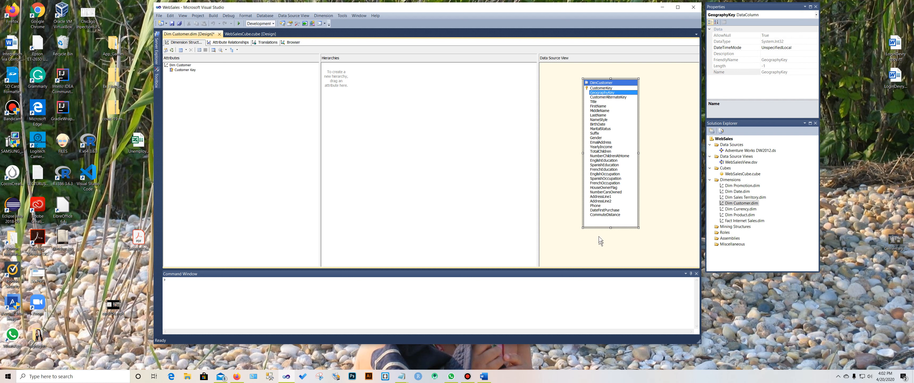
shift+click(607, 215)
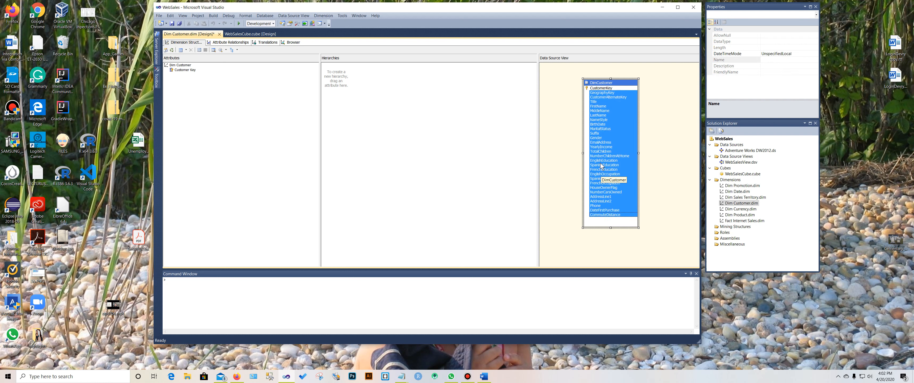
drag(602, 166, 237, 194)
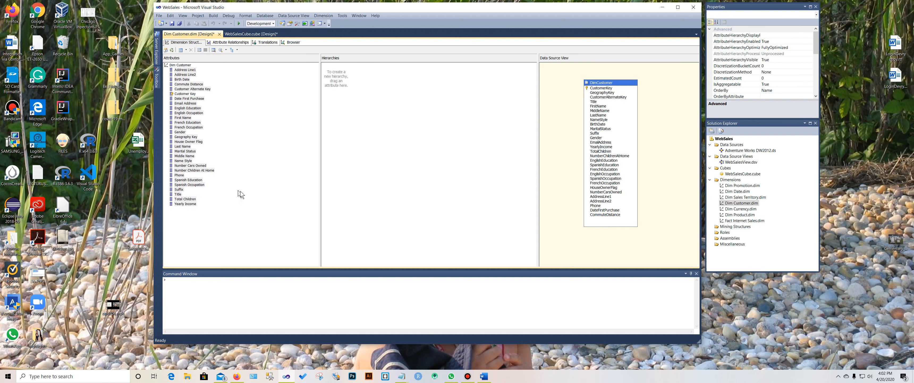
click(262, 196)
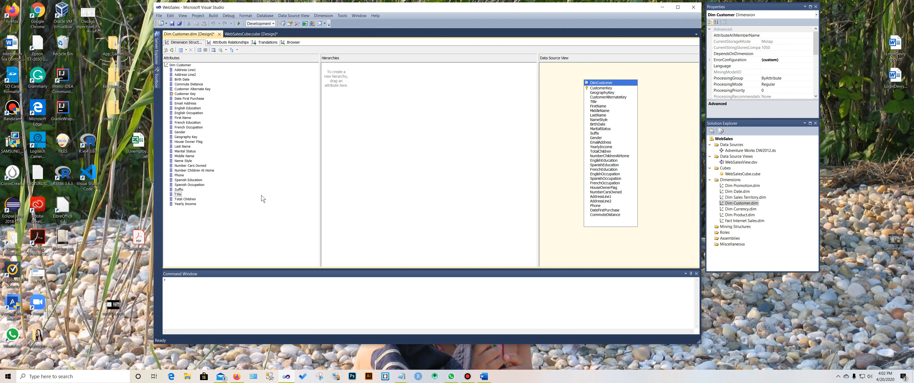
click(219, 35)
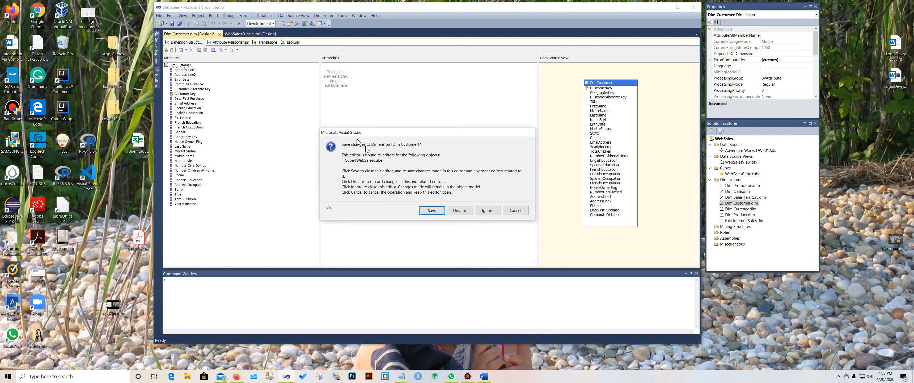
click(431, 210)
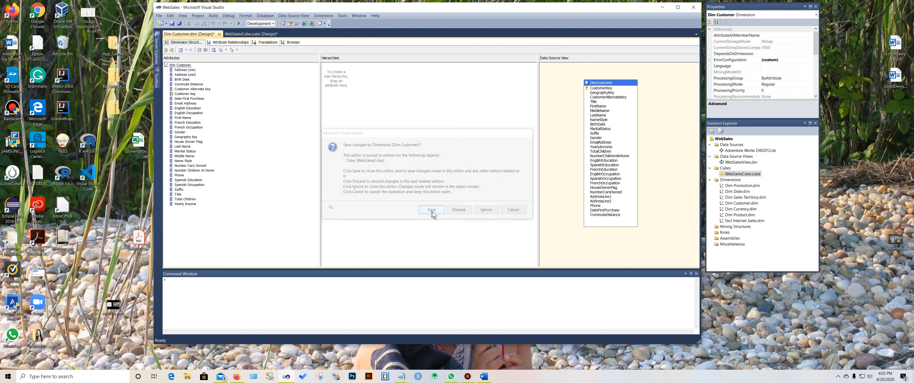
Open the Dim Product dimension and add the DimProduct columns from ProductAlternateKey through Status as its attributes
double_click(740, 215)
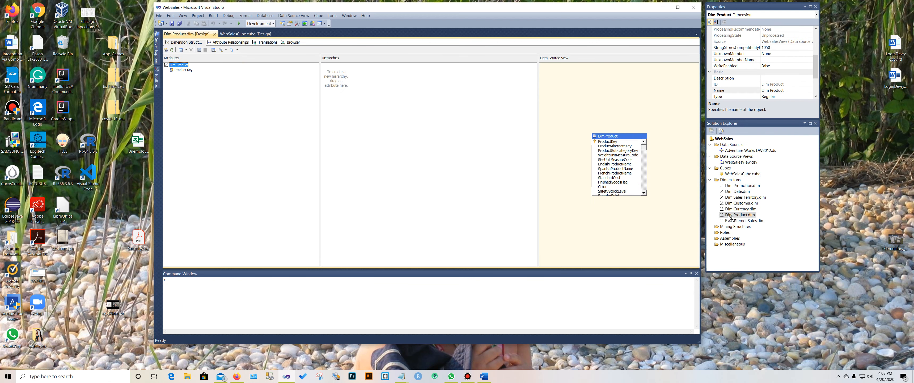
drag(625, 138, 609, 102)
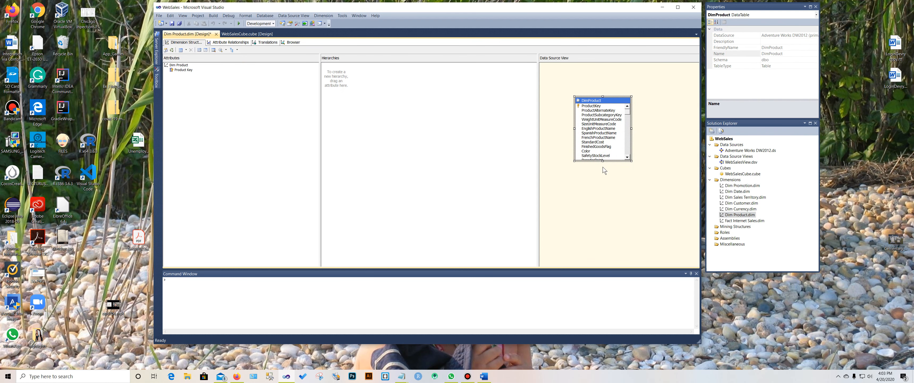
drag(604, 162, 608, 247)
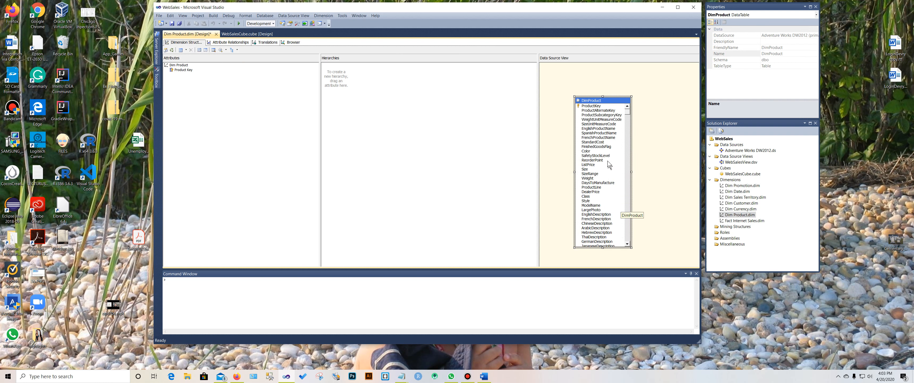
click(604, 113)
scroll(613, 159, down, 2)
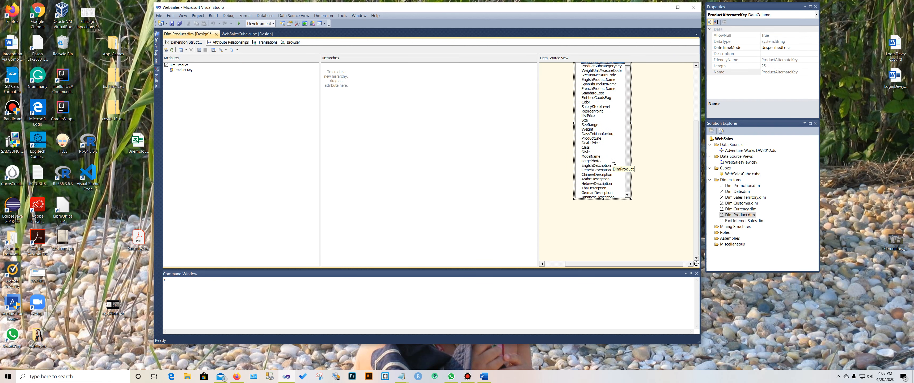
click(627, 195)
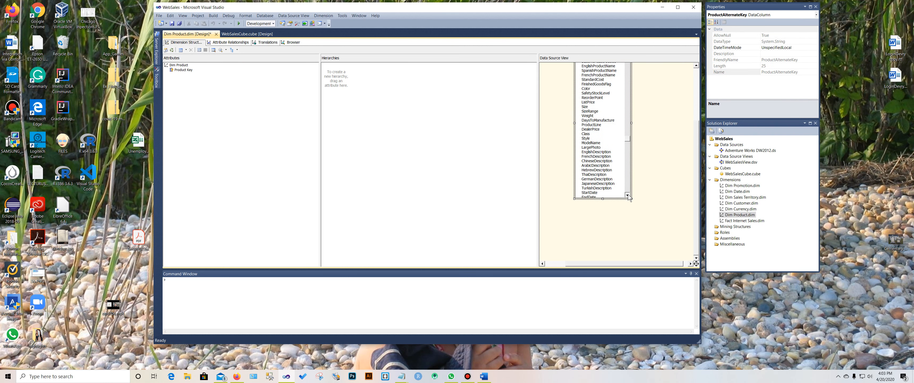
shift+click(603, 194)
drag(594, 138, 224, 190)
click(245, 191)
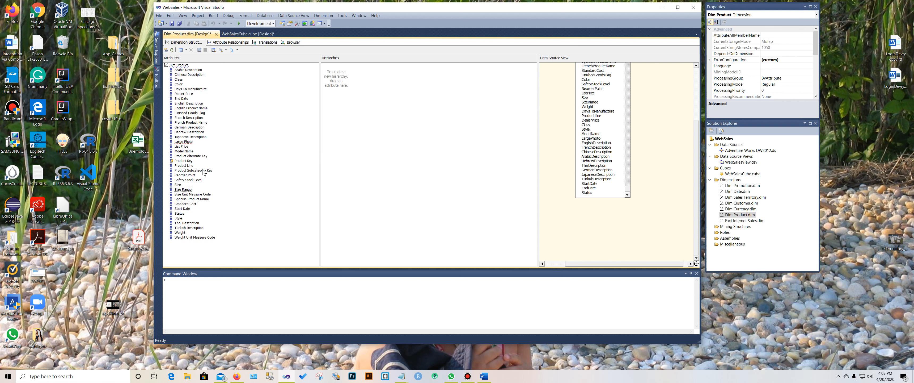
Delete the Large Photo attribute from Dim Product, and close the dimension with its changes saved
click(189, 142)
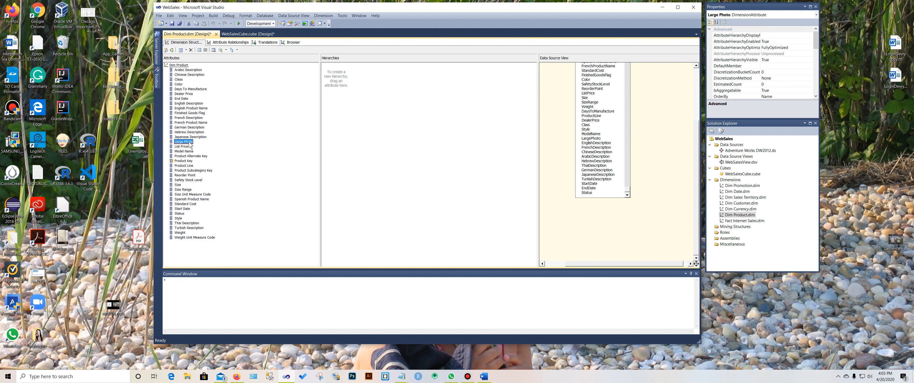
right_click(191, 144)
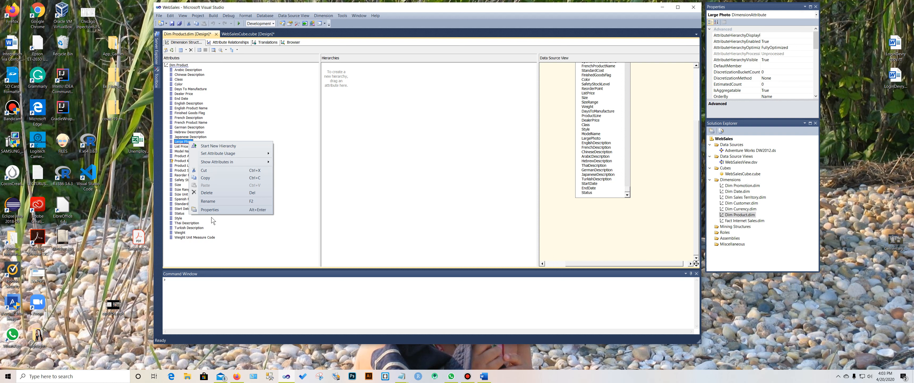
click(217, 193)
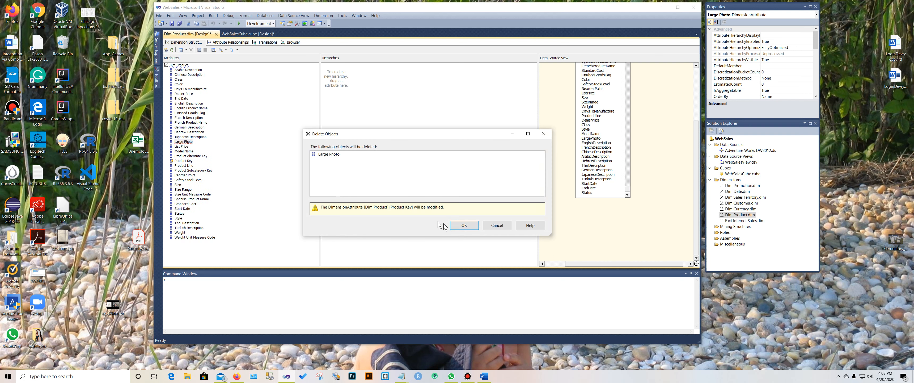
click(469, 226)
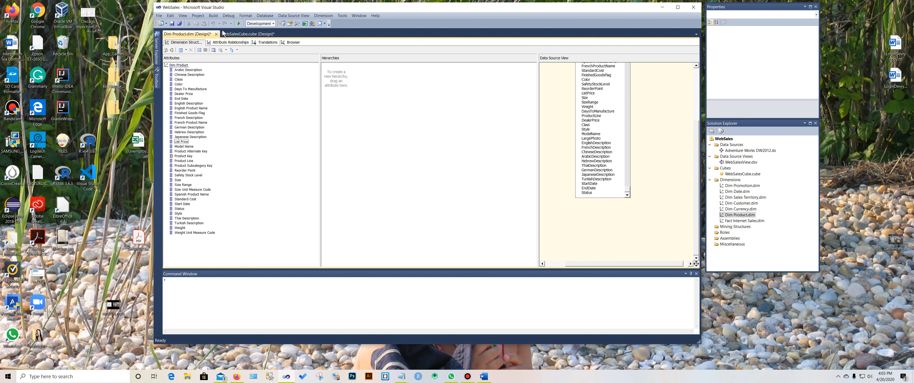
click(216, 34)
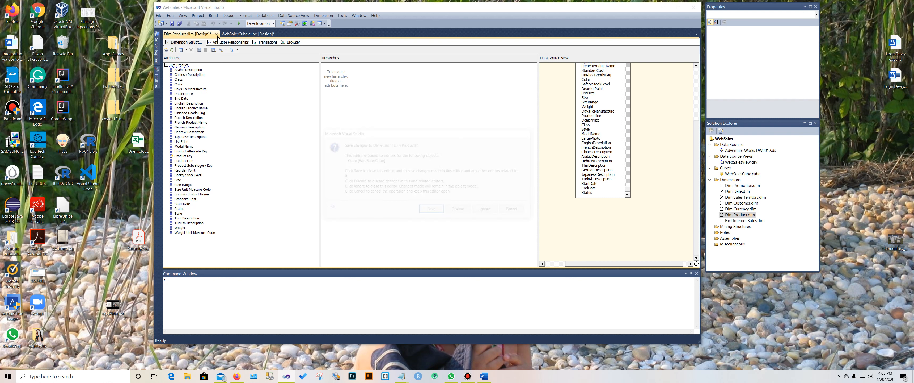
click(432, 211)
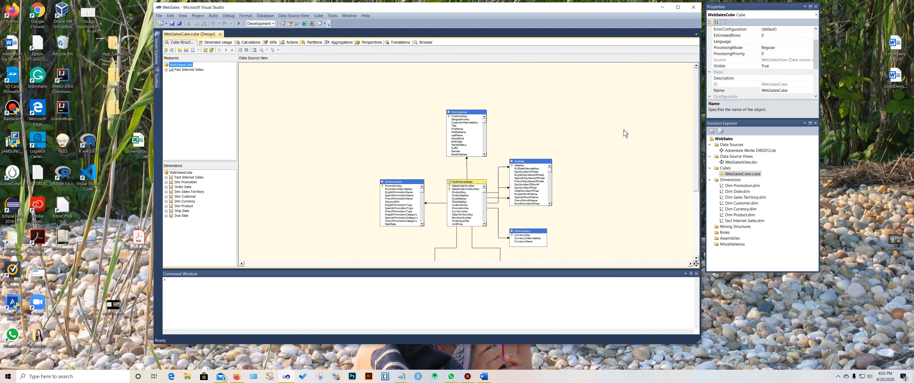
scroll(621, 136, down, 3)
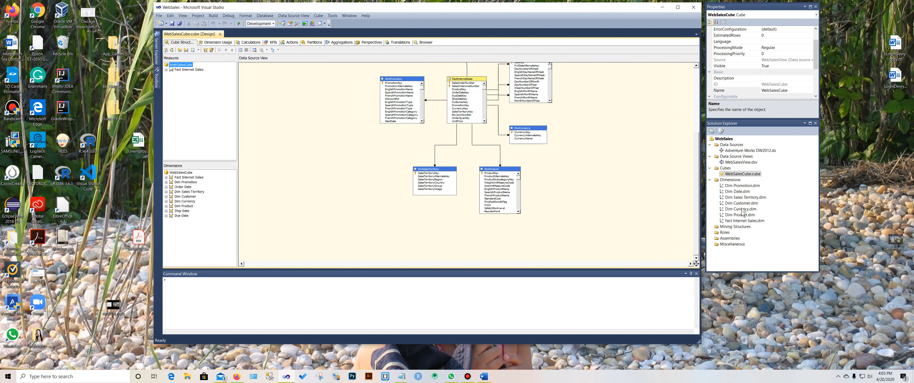
Move the floating Solution Explorer and Properties windows so that both overlap the edge of the main window
scroll(646, 207, up, 3)
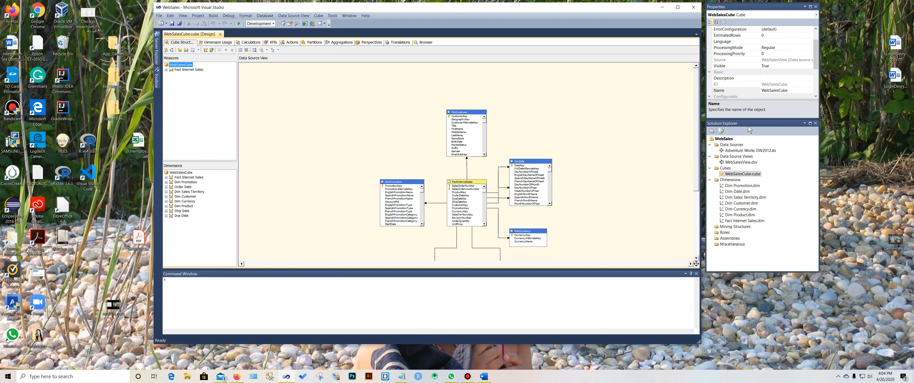
drag(750, 124, 726, 125)
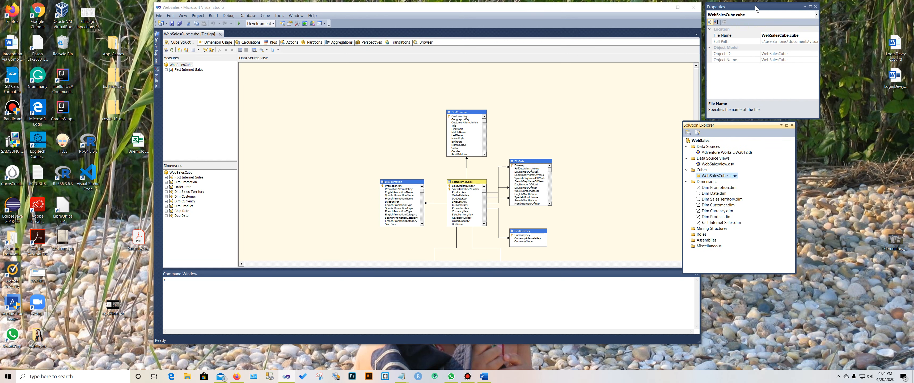
drag(755, 5, 733, 9)
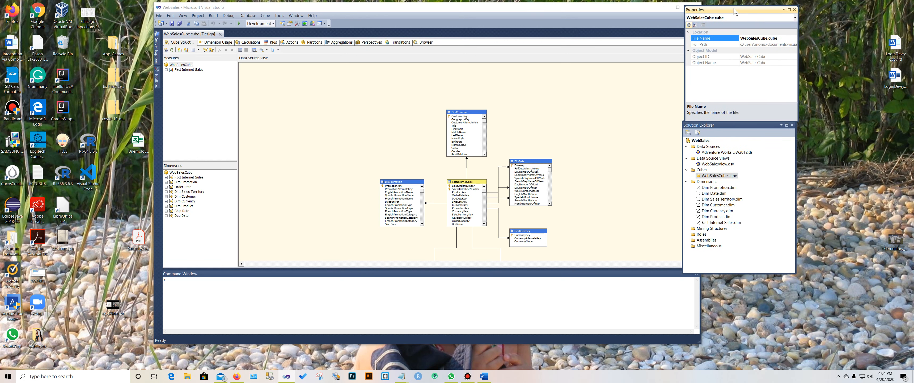
Open the property pages of the WebSales project and show its Deployment settings
click(703, 141)
right_click(703, 142)
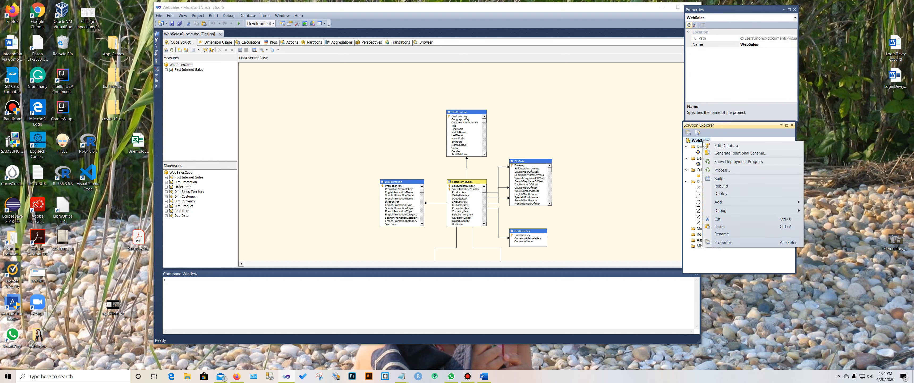
click(728, 241)
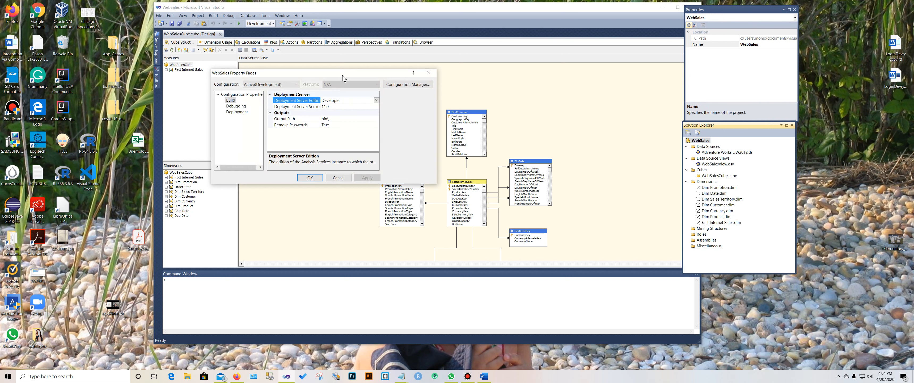
drag(342, 73, 543, 35)
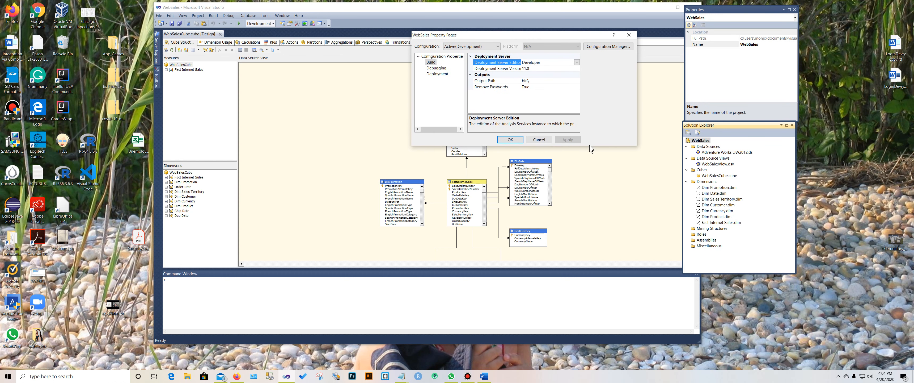
click(438, 73)
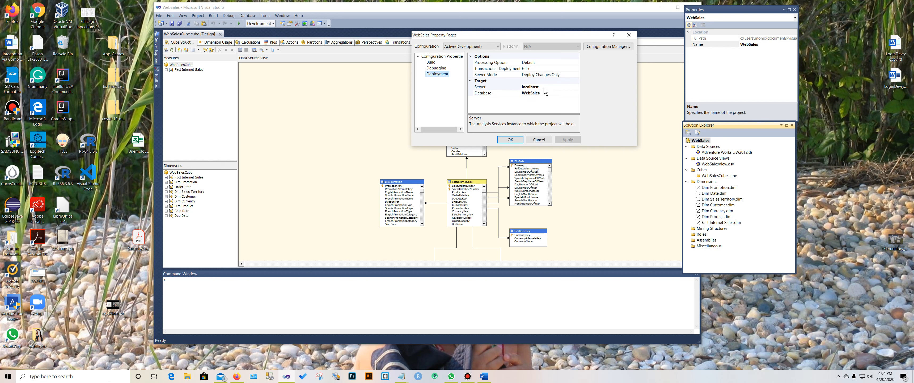
Launch SQL Server Management Studio from the Microsoft SQL Server 2012 programs
click(7, 377)
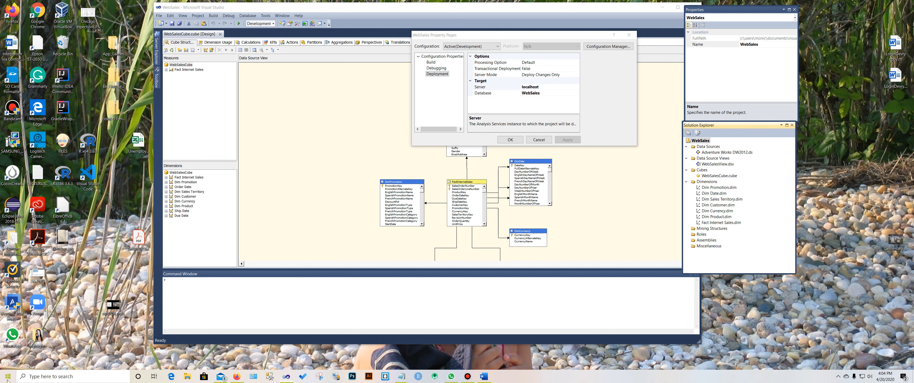
scroll(80, 313, down, 15)
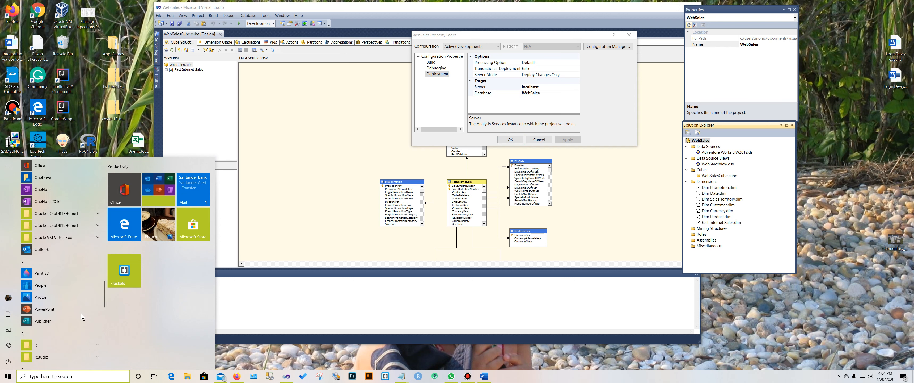
scroll(81, 313, up, 10)
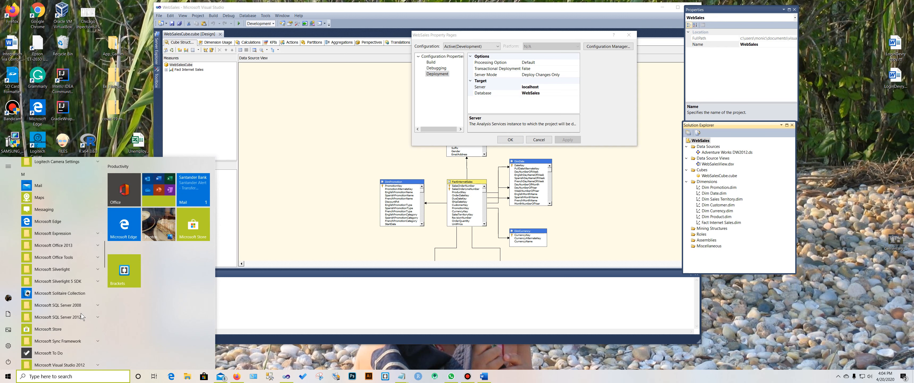
click(82, 316)
scroll(86, 311, down, 5)
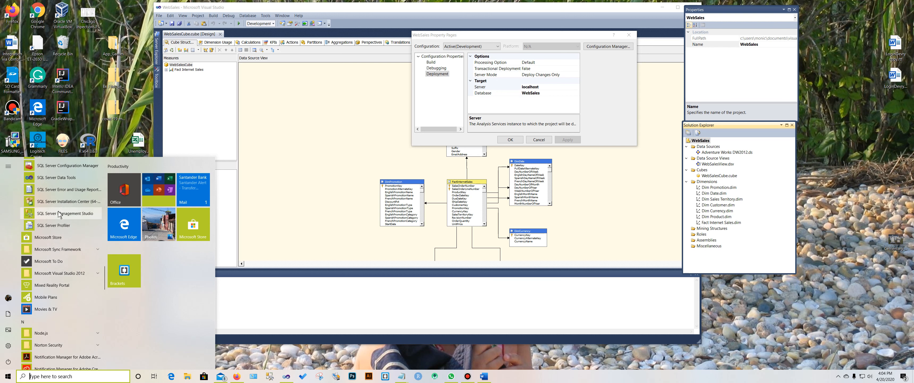
click(57, 213)
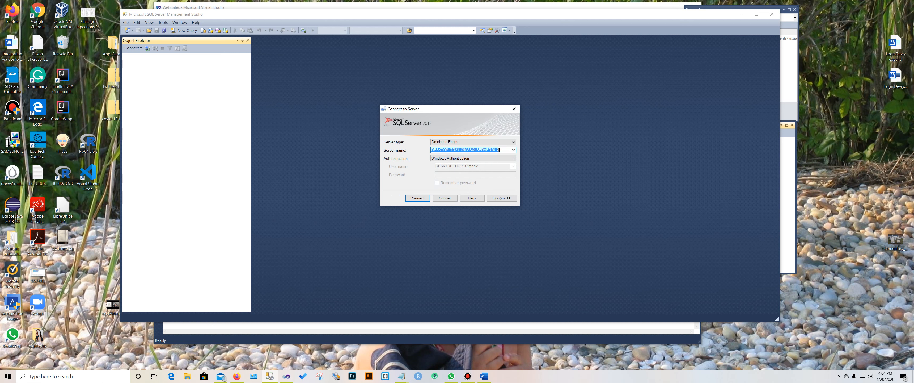
Copy the server name from the Connect to Server dialog, cancel the connection and close Management Studio
click(506, 152)
drag(505, 149, 432, 150)
click(449, 201)
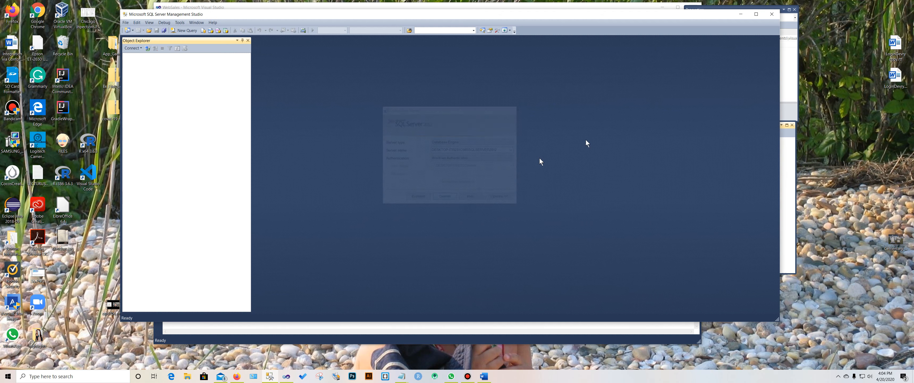
click(772, 16)
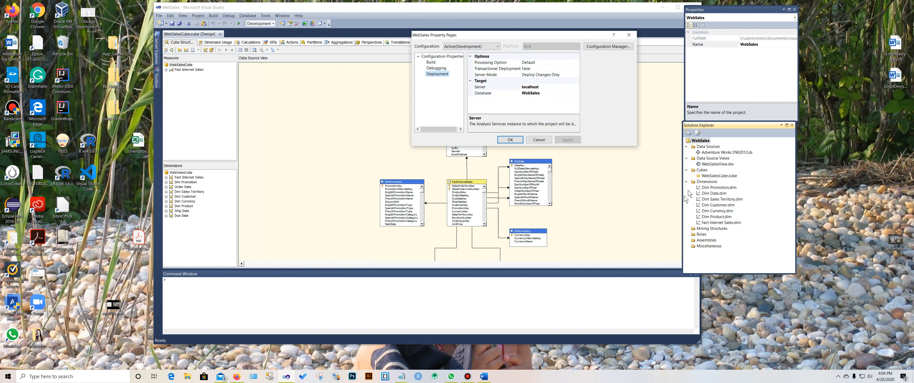
click(555, 86)
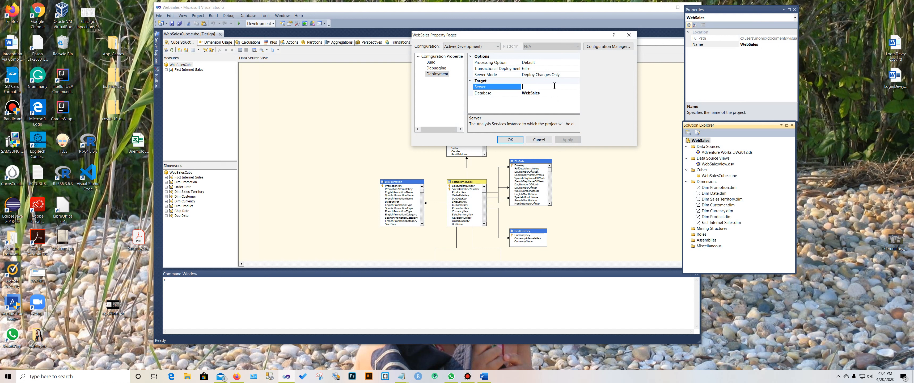
key(ctrl+v)
click(634, 103)
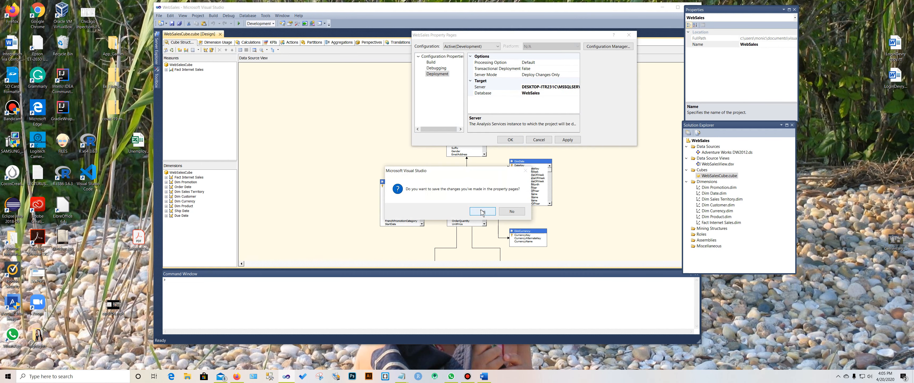
click(512, 211)
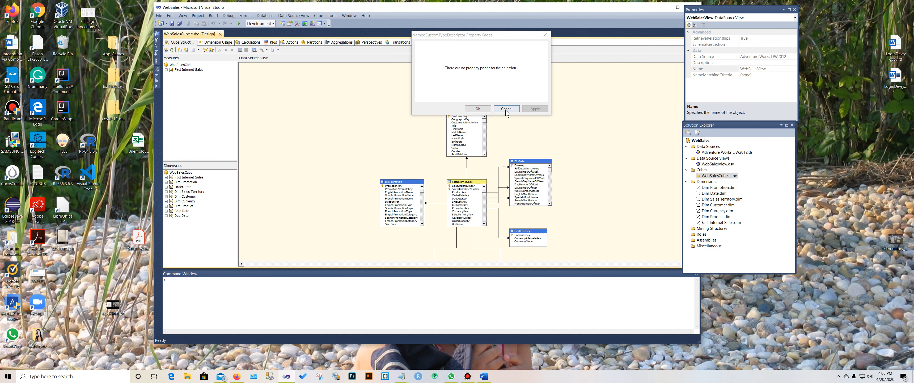
click(507, 109)
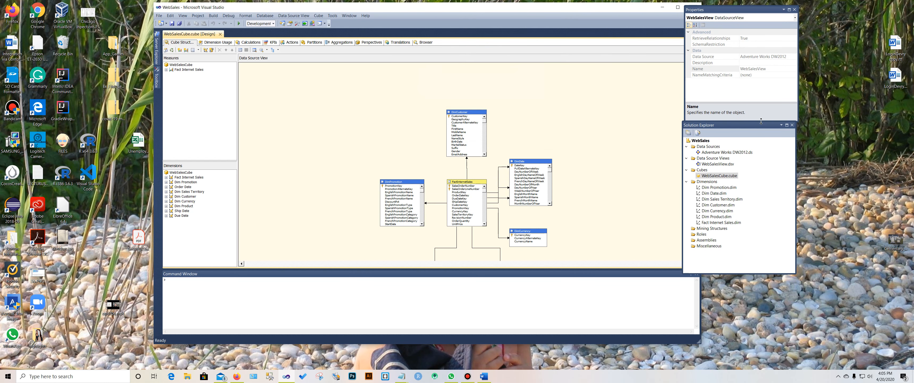
right_click(699, 140)
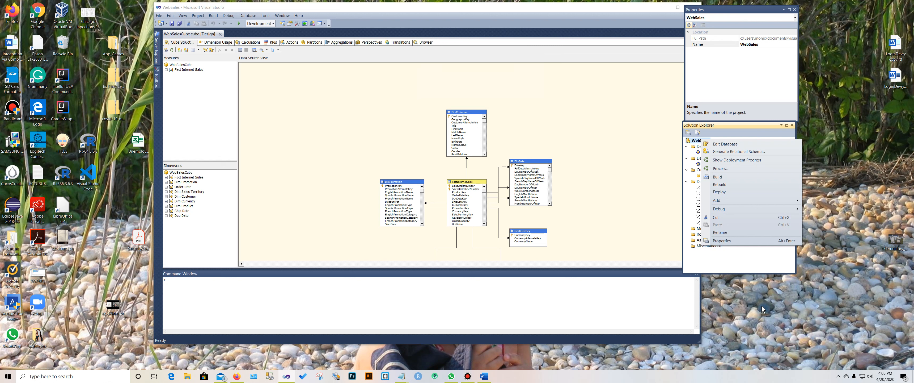
click(740, 266)
In the WebSales project properties, set the deployment target server to DESKTOP-ITR231C\MSSQLSERVER2012 and confirm
right_click(700, 141)
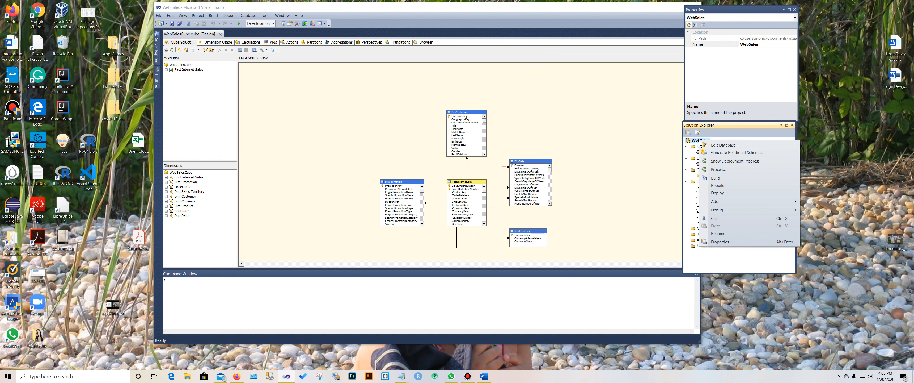
click(720, 242)
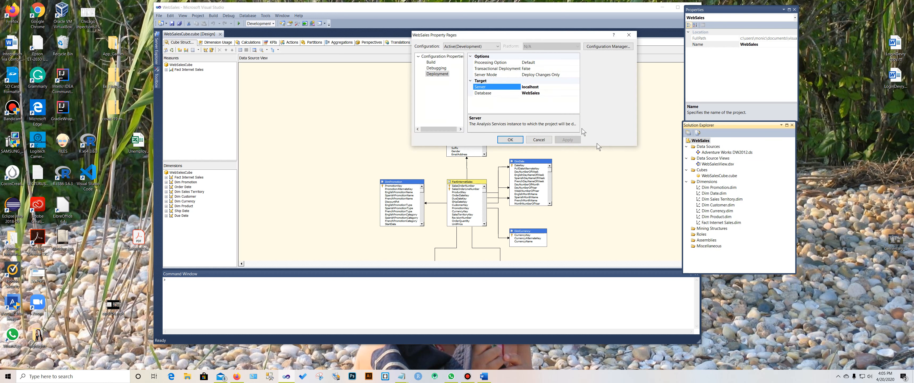
click(553, 87)
key(ctrl+v)
click(510, 140)
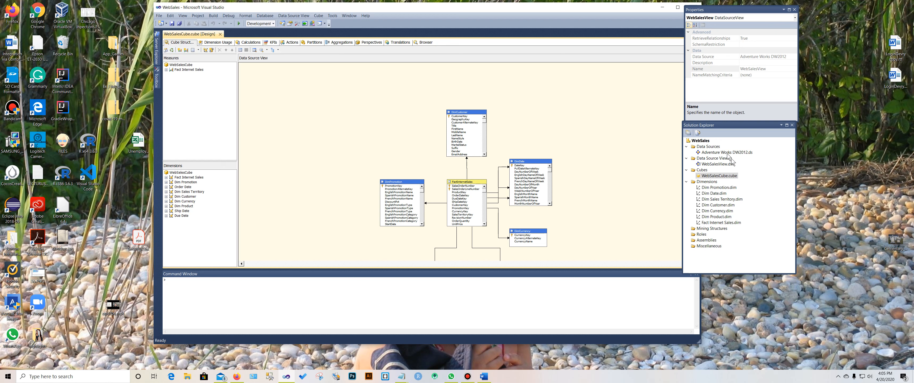
Start processing WebSalesCube, agreeing to build and deploy the WebSales project first
right_click(701, 141)
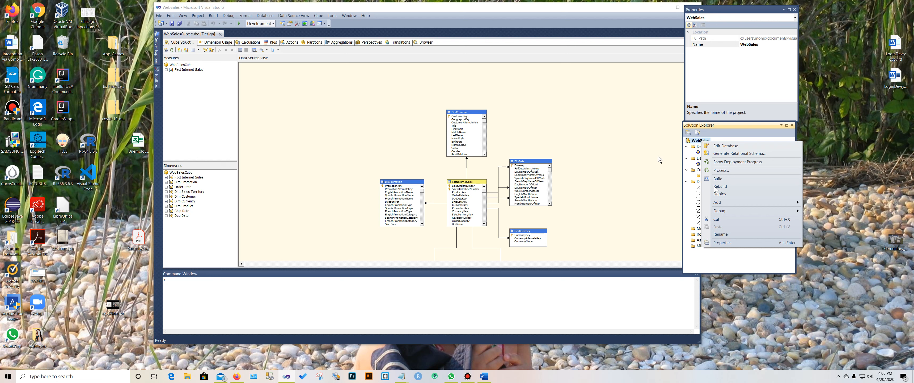
click(173, 50)
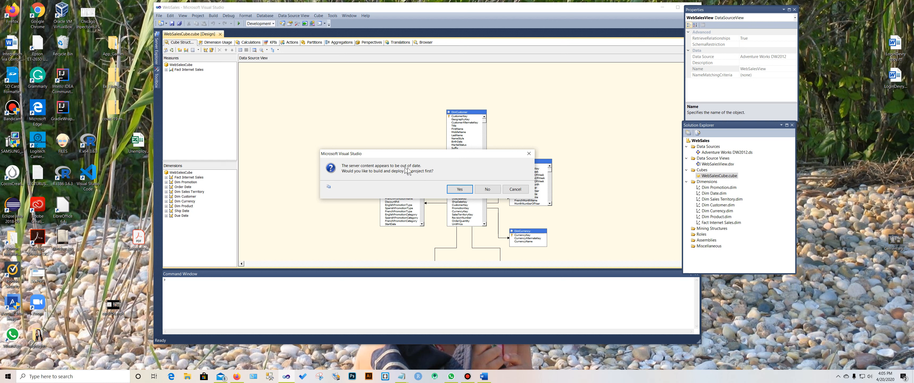
click(460, 189)
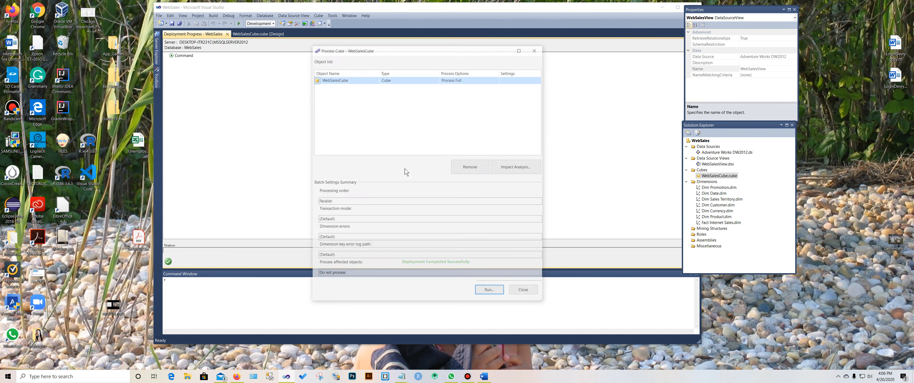
Run the Process Full operation on WebSalesCube, and close the processing dialogs and the deployment progress page
click(490, 290)
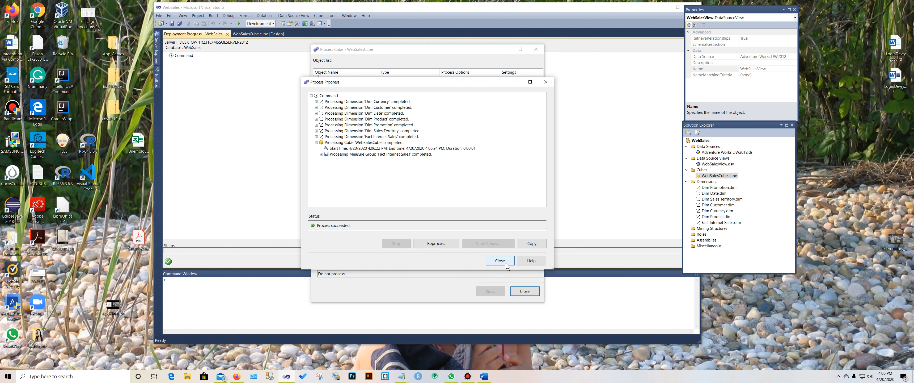
click(494, 264)
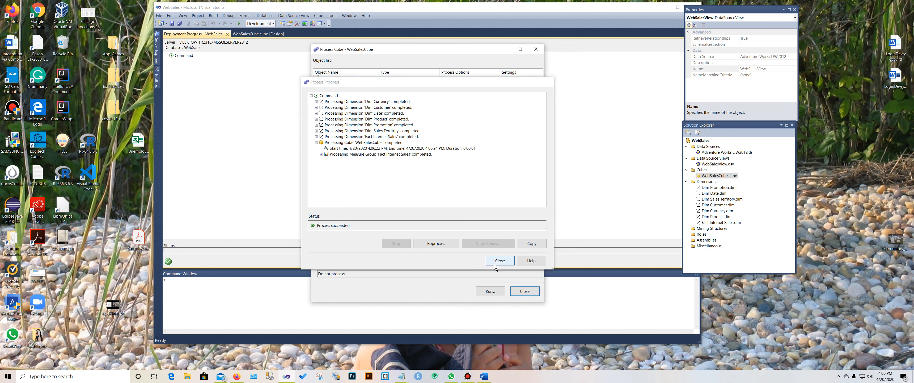
click(521, 291)
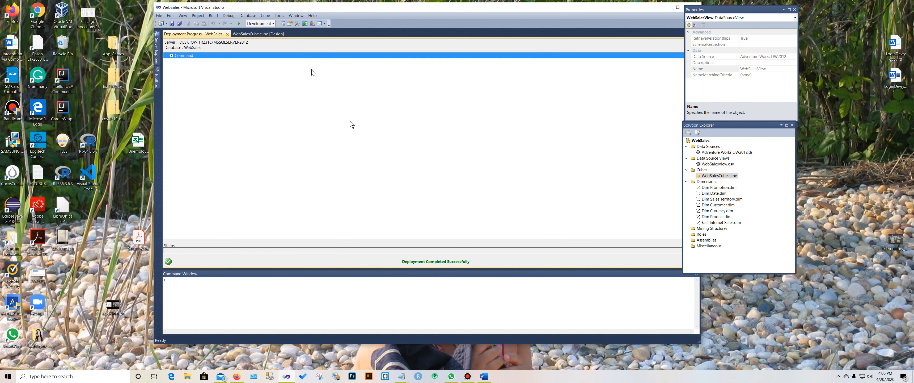
click(228, 34)
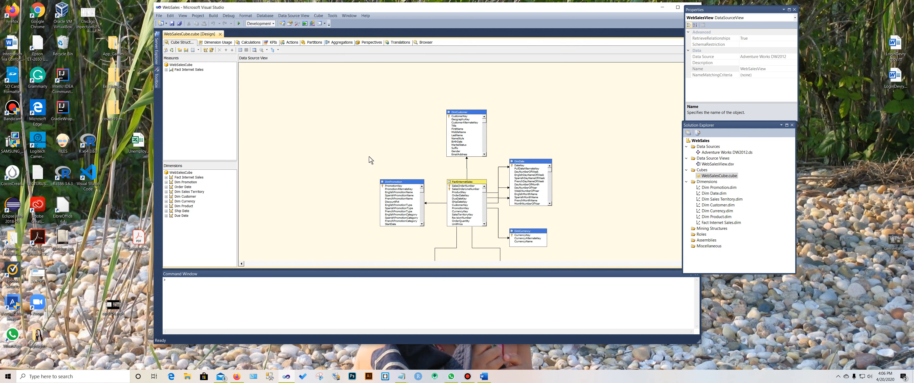
Launch SQL Server Management Studio as administrator from the Microsoft SQL Server 2012 programs
click(8, 376)
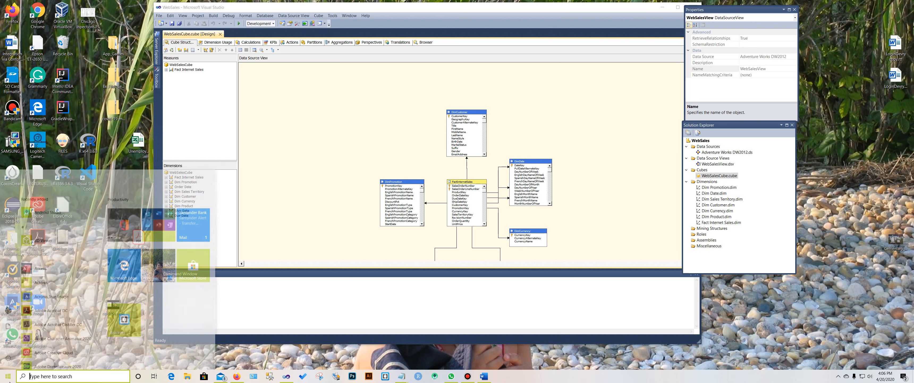
scroll(36, 348, down, 5)
scroll(36, 345, down, 10)
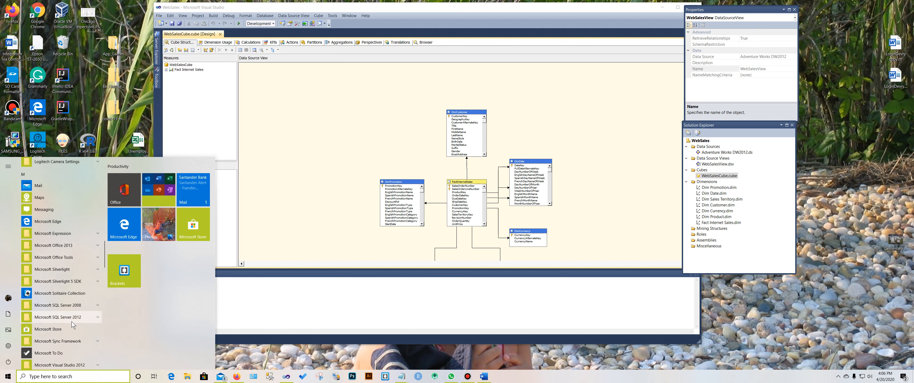
click(73, 318)
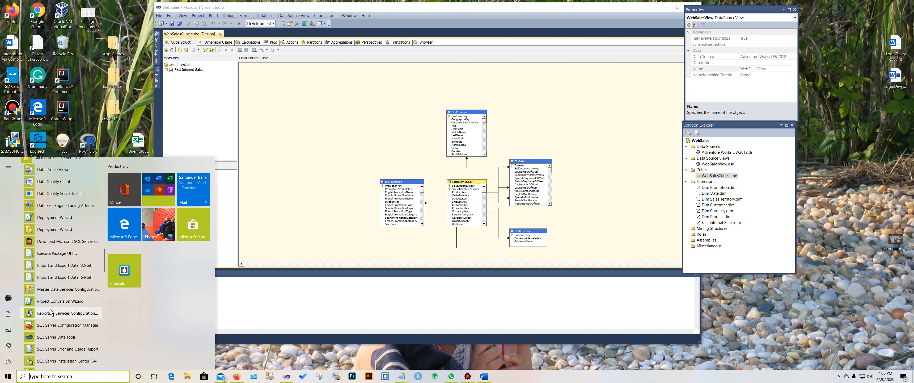
scroll(63, 350, down, 5)
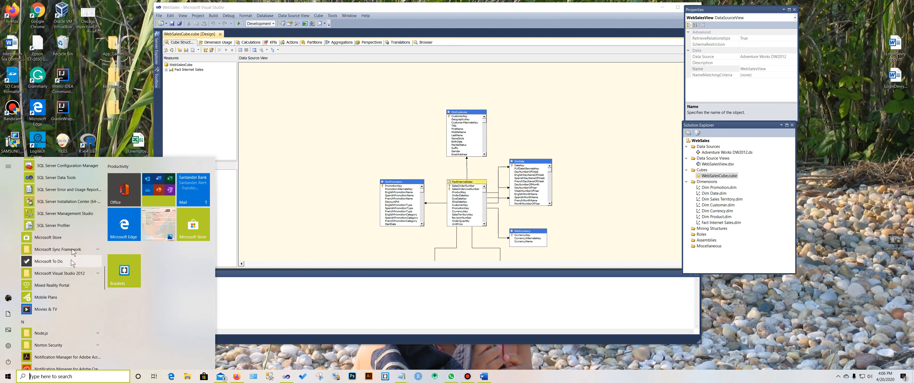
right_click(81, 213)
mouse_move(99, 231)
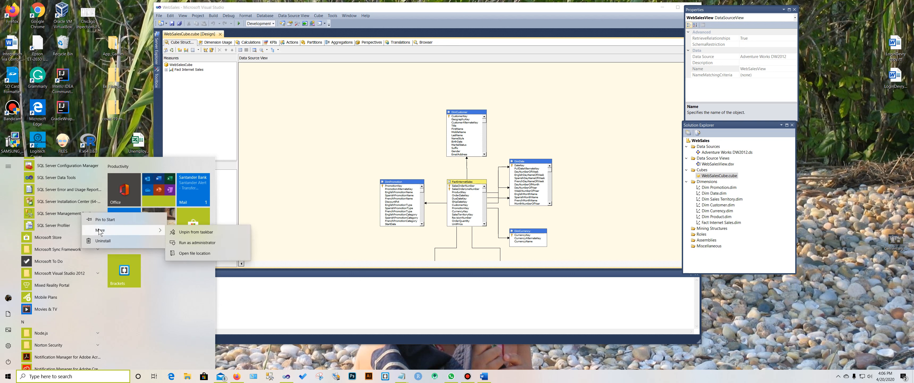
click(198, 244)
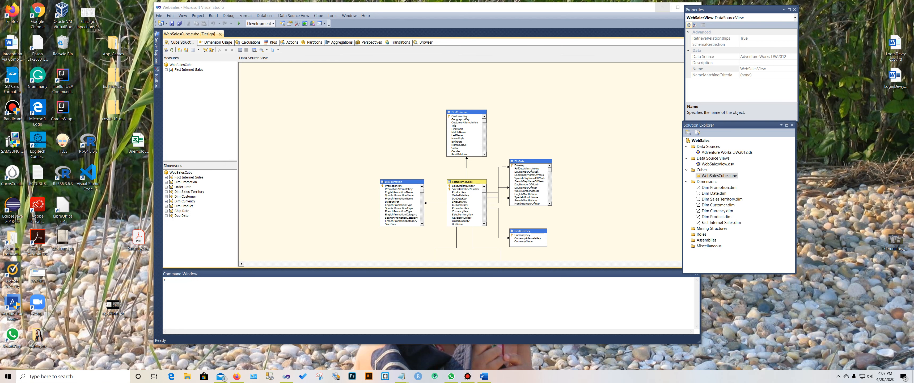
Connect SQL Server Management Studio to the Analysis Services server DESKTOP-ITR231C\MSSQLSERVER2012
click(662, 8)
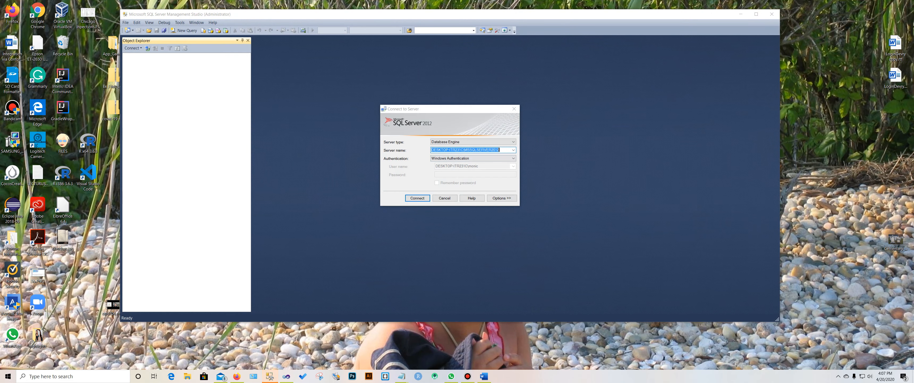
click(513, 142)
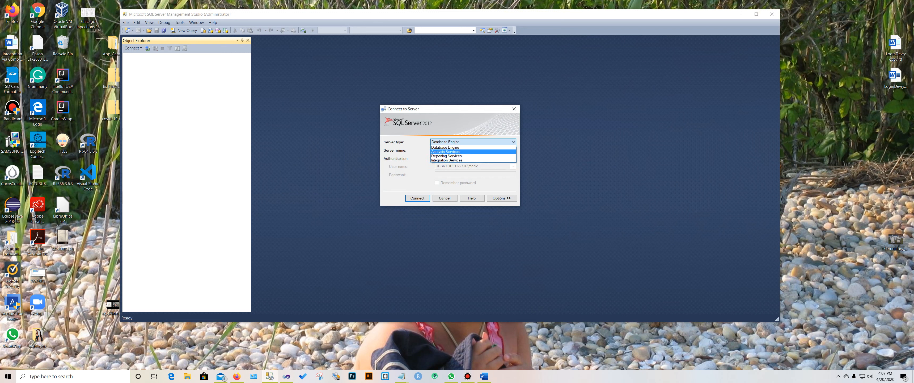
click(446, 152)
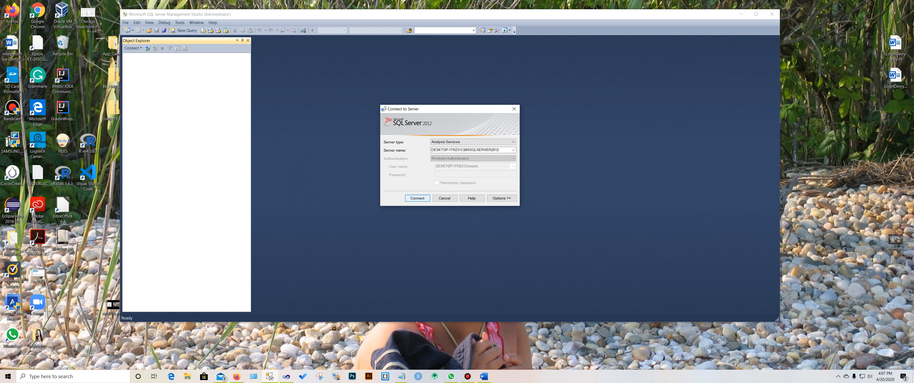
key(Return)
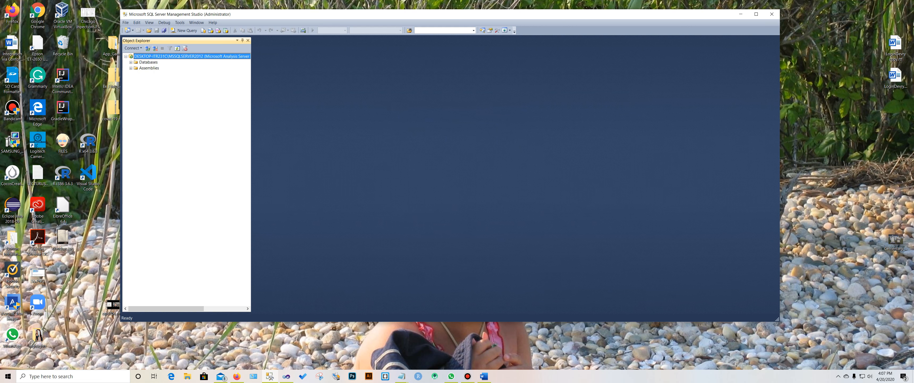
Expand the WebSales database through WebSalesCube and its measure groups down to the contents of Fact Internet Sales
click(130, 62)
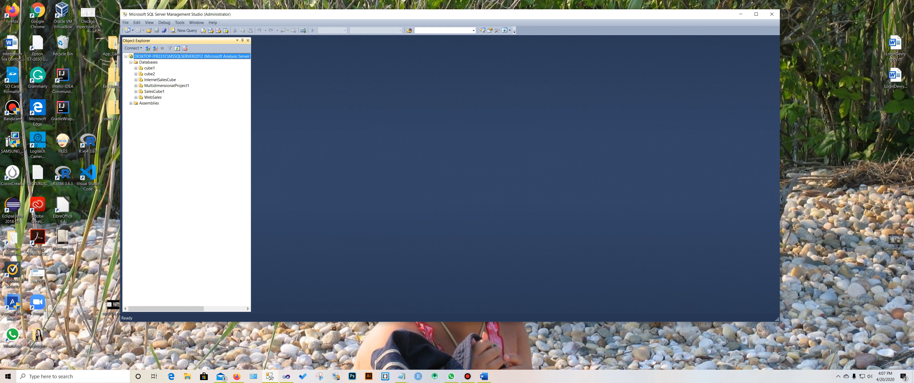
click(136, 98)
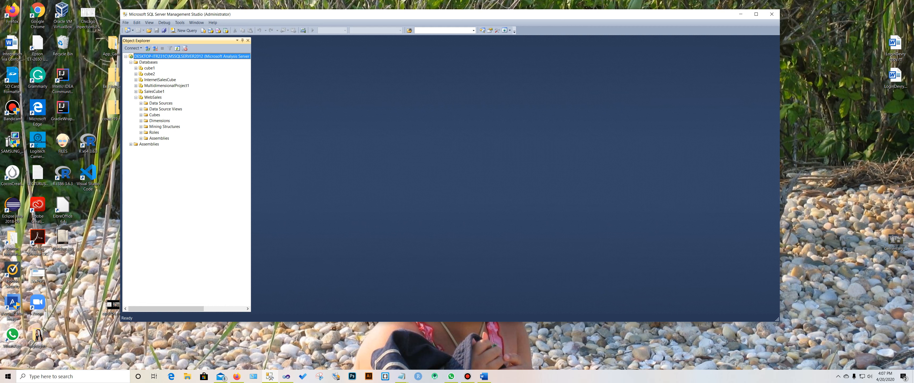
click(141, 115)
click(146, 120)
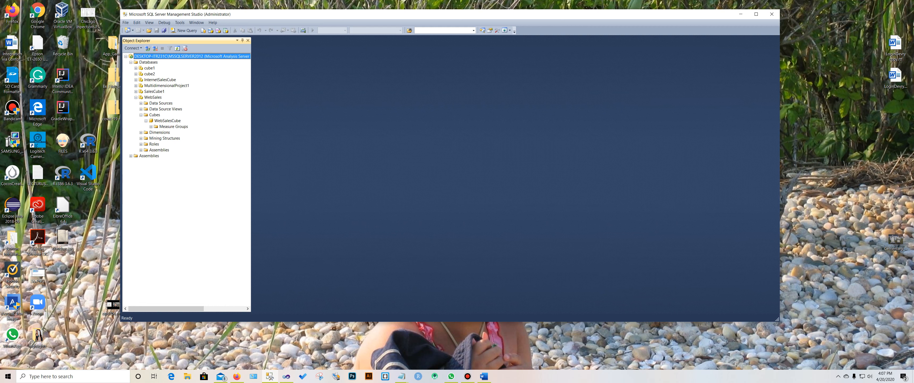
click(151, 126)
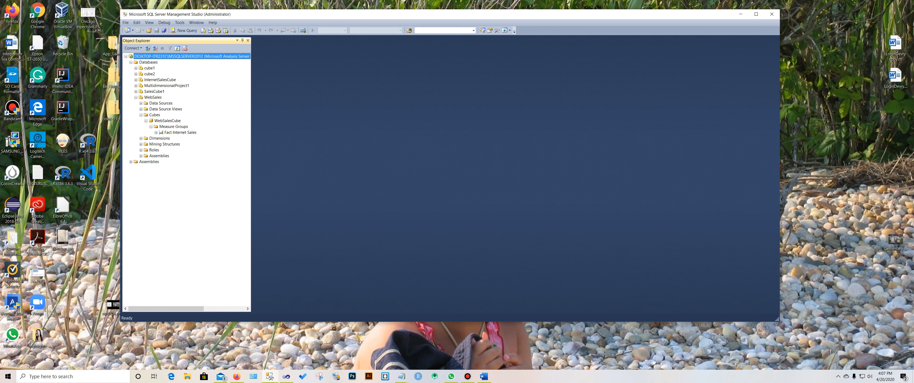
click(156, 132)
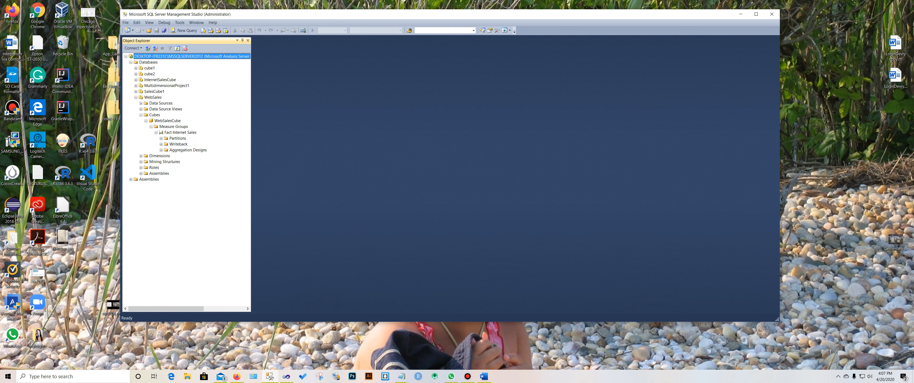
Open the General standard report for the Fact Internet Sales measure group
click(172, 132)
right_click(172, 132)
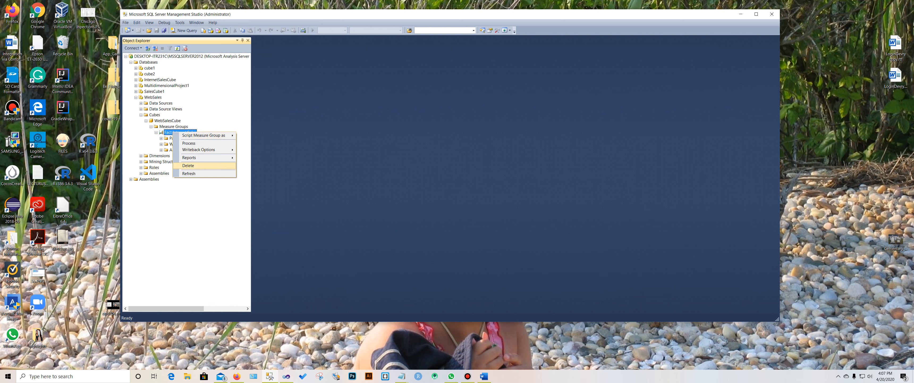
mouse_move(193, 157)
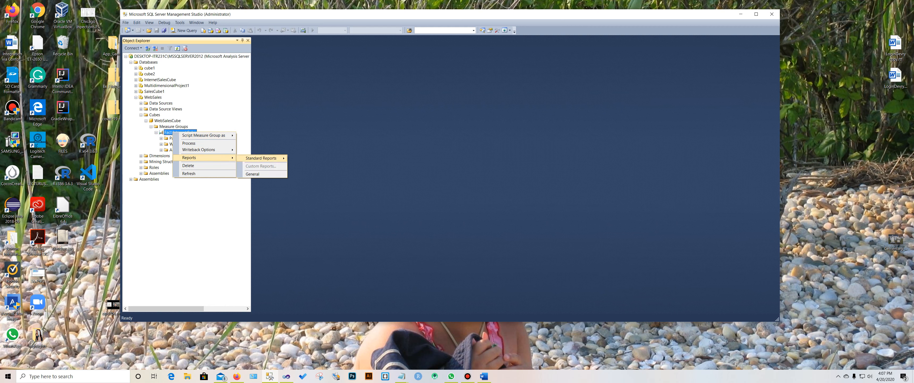
mouse_move(261, 158)
click(304, 158)
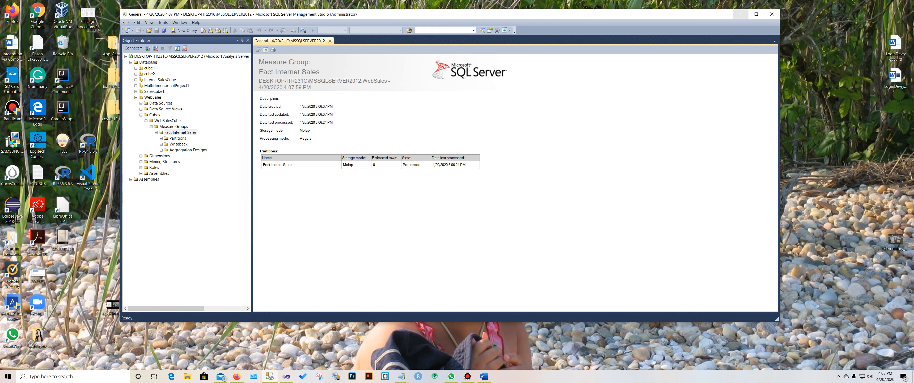
Switch to Word to review the case study steps in CS2_WebSales.docx, and minimize the document again
click(741, 14)
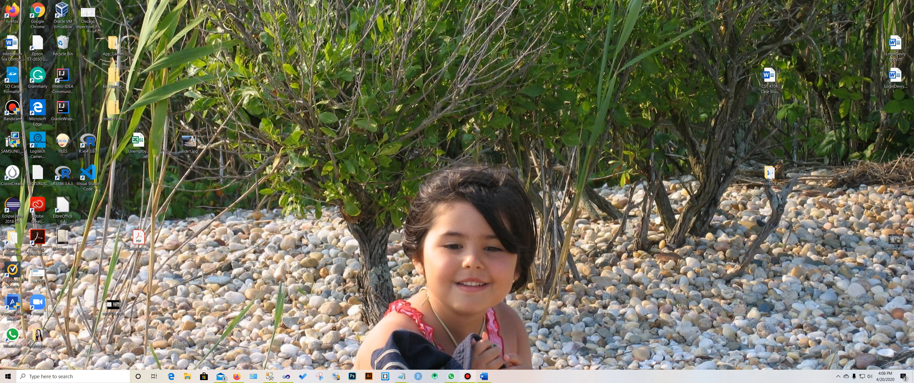
mouse_move(485, 376)
click(484, 352)
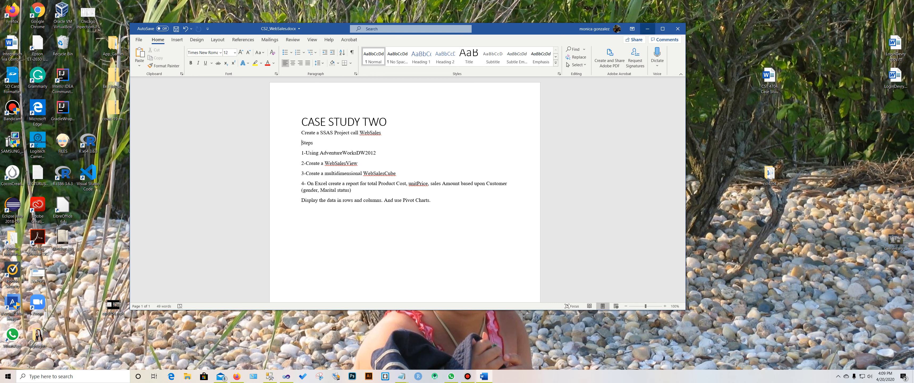
click(647, 29)
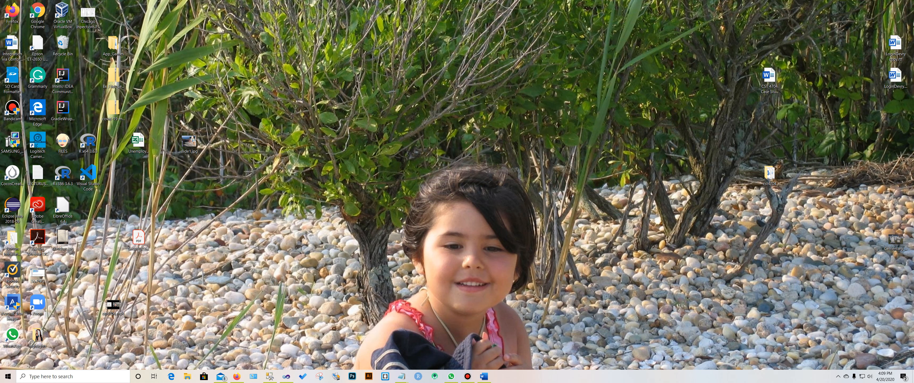
Launch Excel, create a blank workbook and select cell A1
click(30, 376)
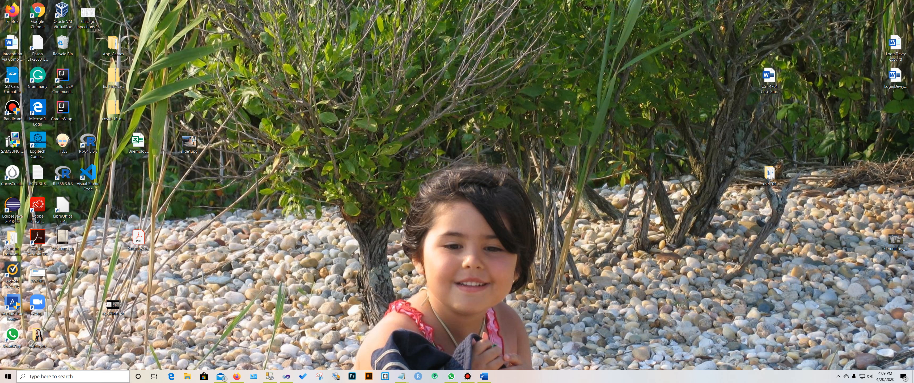
text(excel)
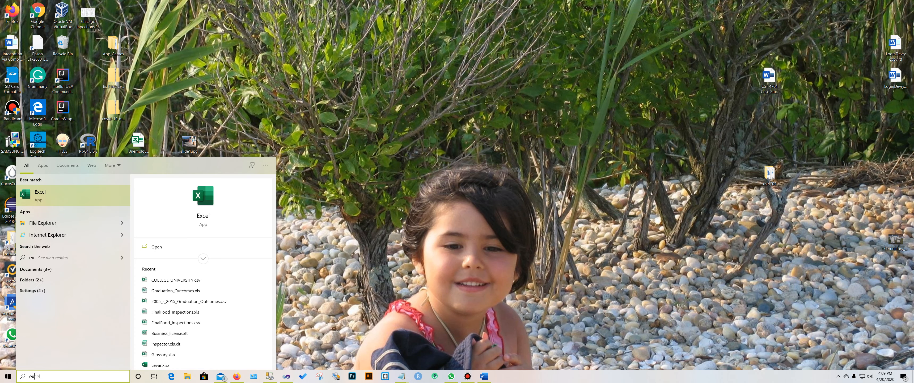
key(Return)
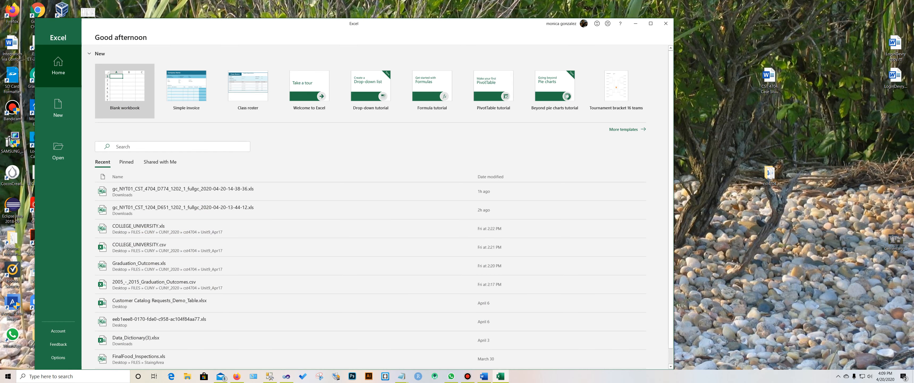
double_click(140, 89)
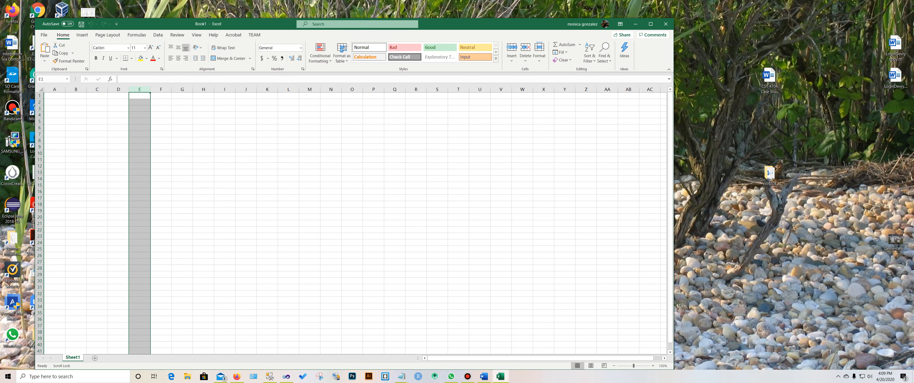
click(54, 95)
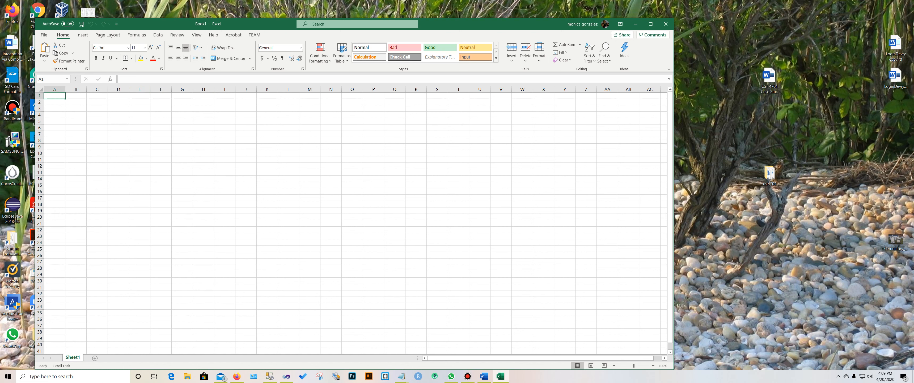
Start a data connection from Analysis Services to server DESKTOP-ITR231C\MSSQLSERVER2012 using Windows Authentication
click(158, 35)
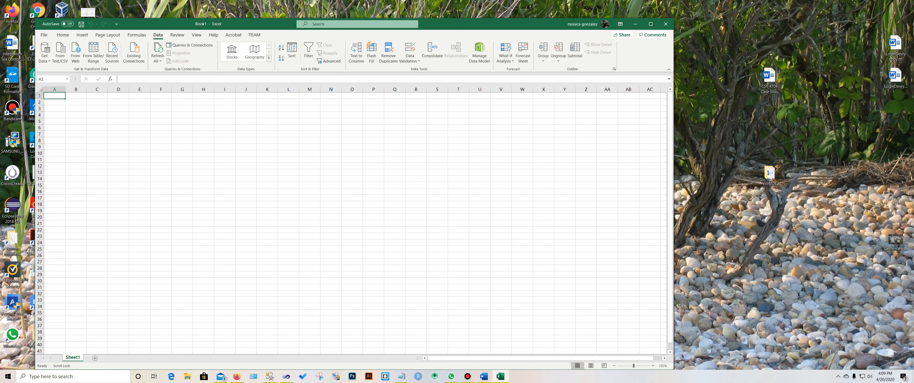
click(45, 52)
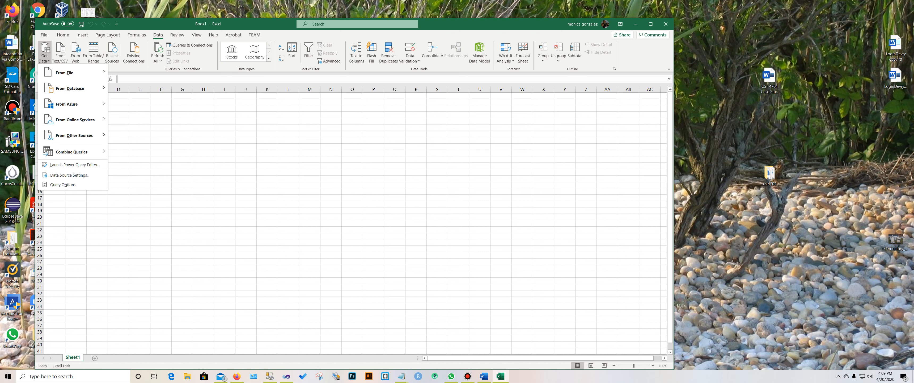
mouse_move(71, 88)
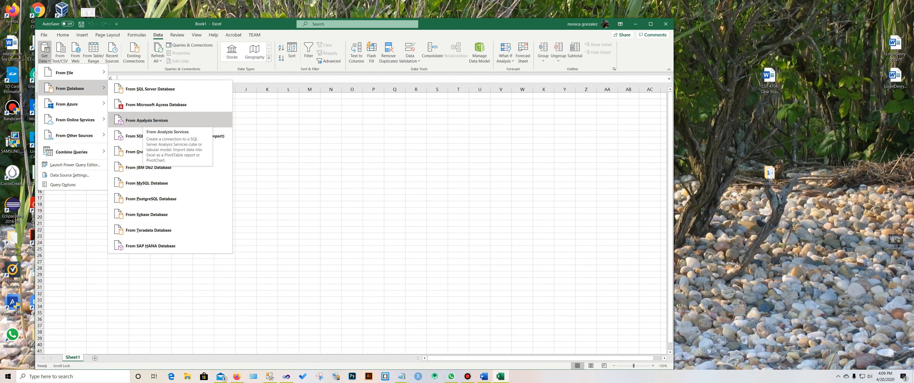
click(147, 120)
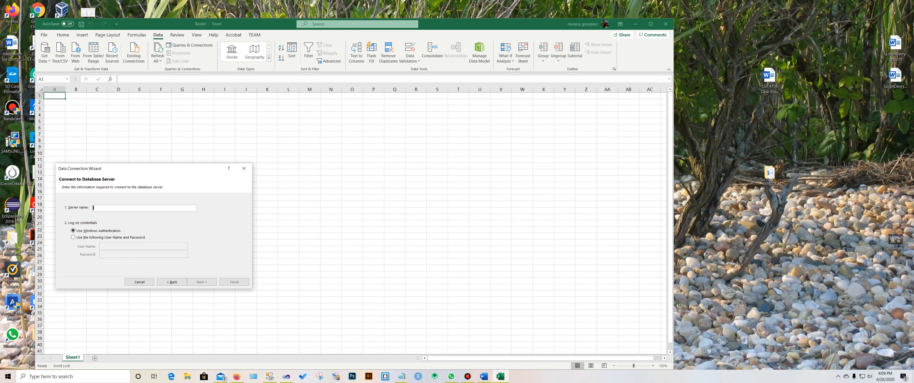
text(DESKTOP-ITR231C\MSSQLSERVER2012)
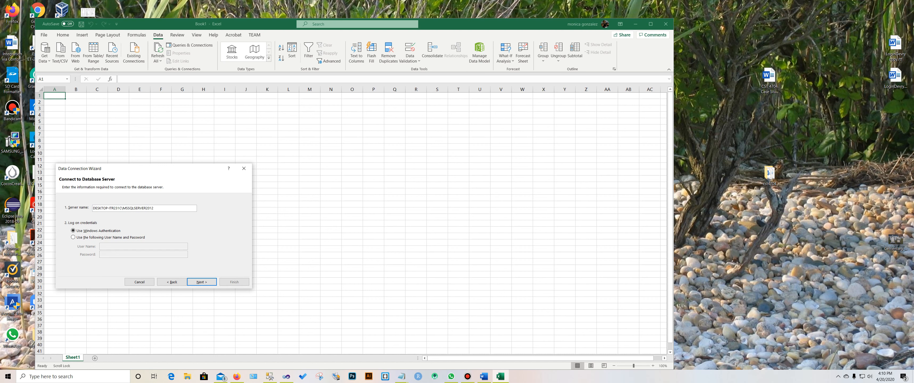
click(202, 282)
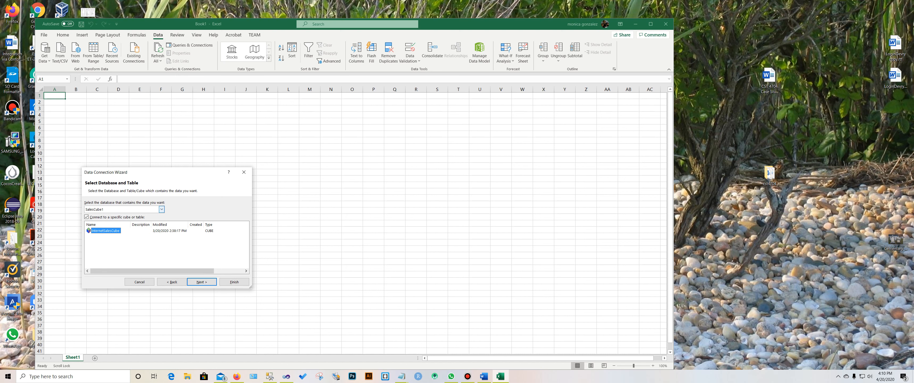
Choose the WebSales database and its WebSalesCube for the connection, and proceed to saving the data connection file
click(162, 209)
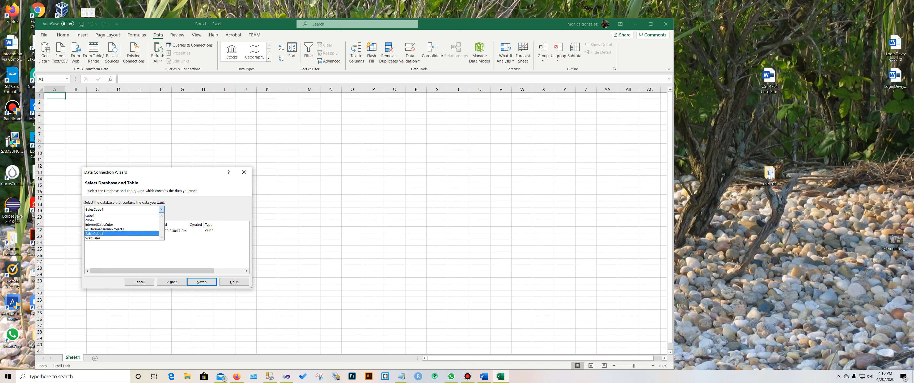
click(93, 239)
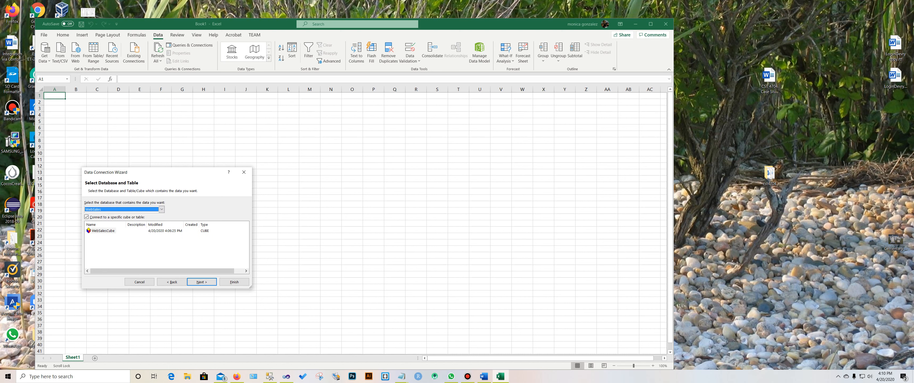
click(102, 231)
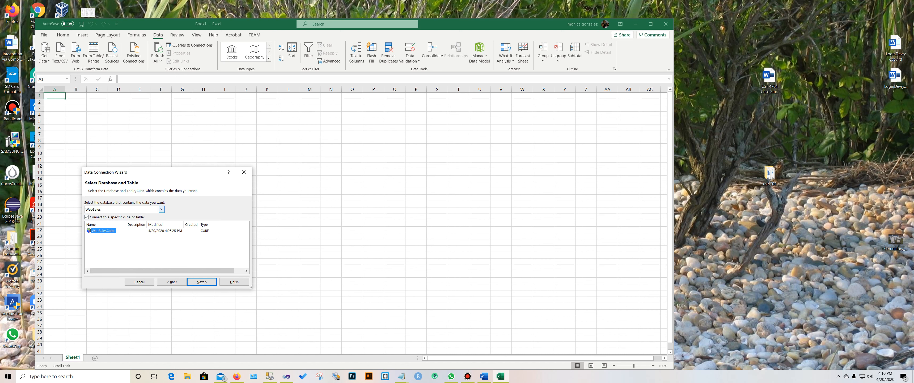
click(162, 209)
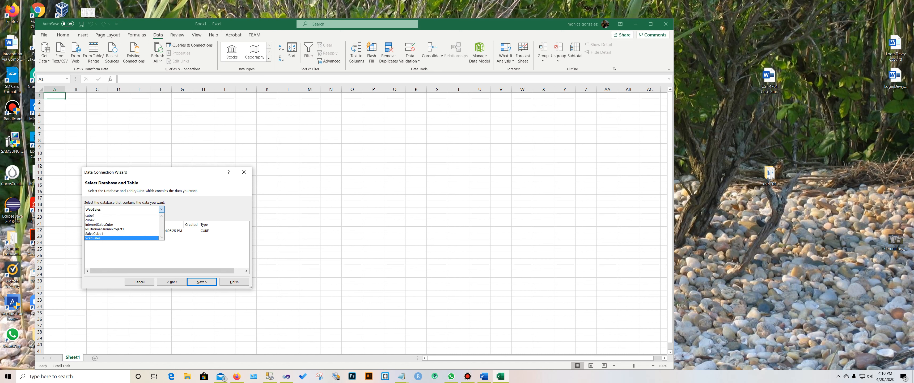
click(113, 238)
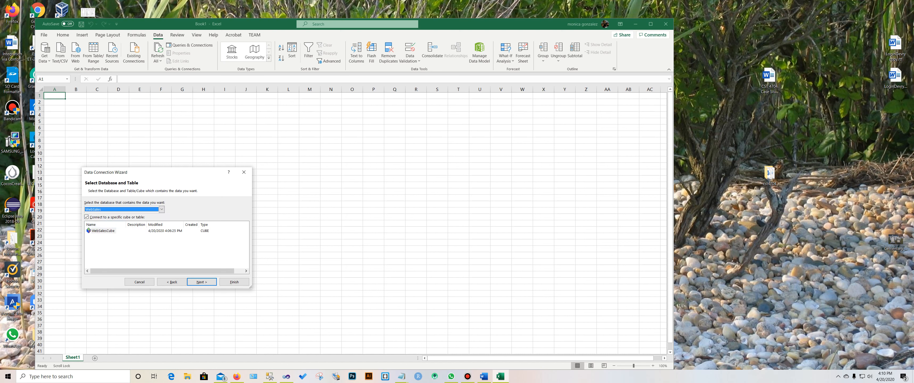
click(202, 282)
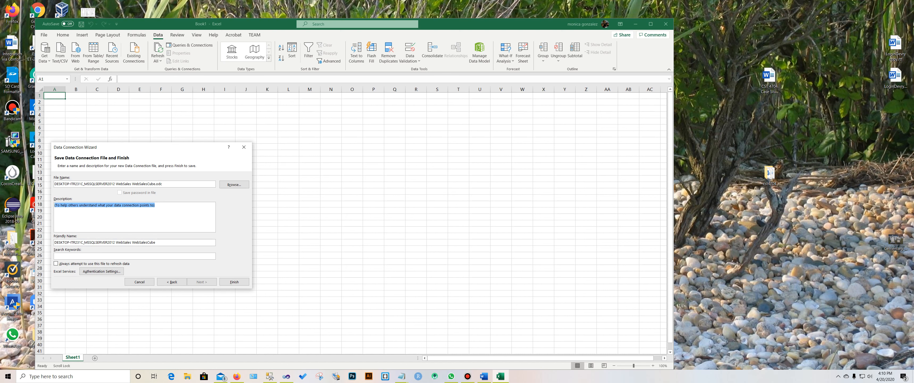
Recheck the database and cube selection in the connection wizard, and return to the page for saving the connection file
click(155, 205)
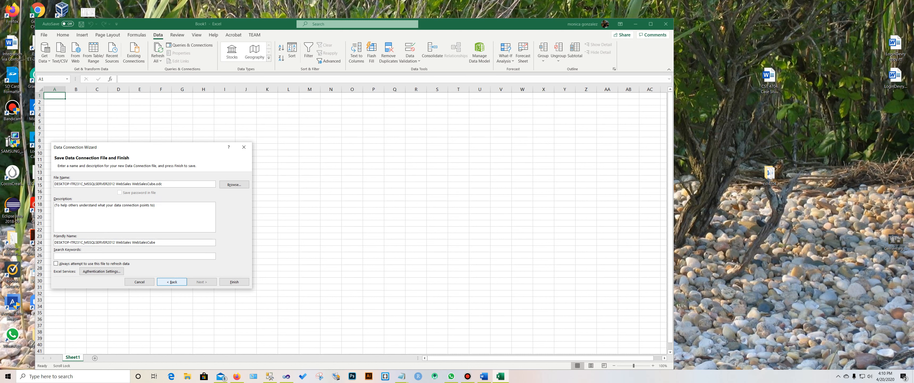
click(172, 282)
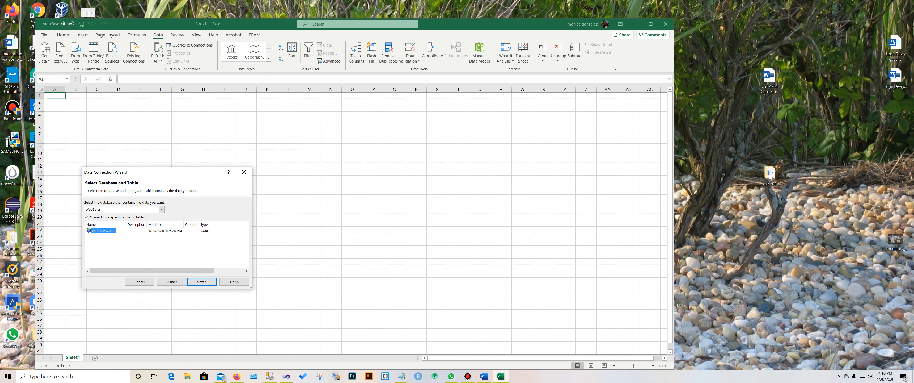
click(201, 281)
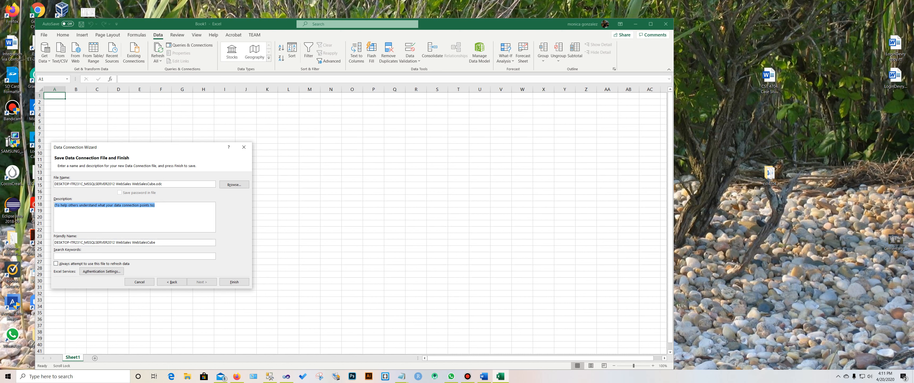
Finish saving the cube's data connection file and import the data as a PivotTable Report at cell A1 of the existing worksheet
click(156, 242)
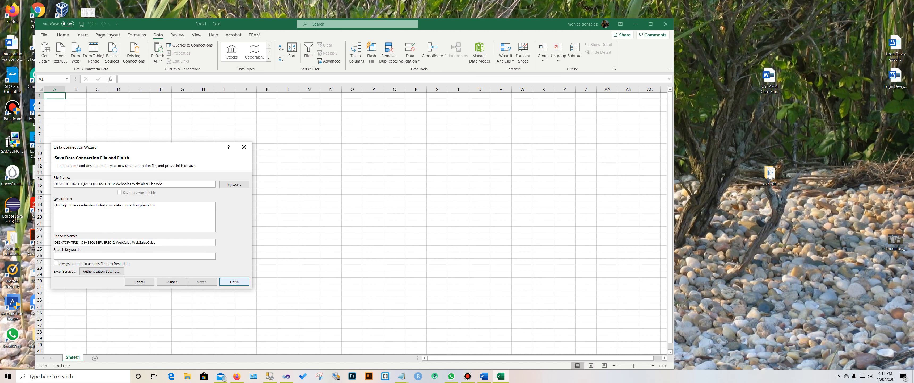
click(234, 281)
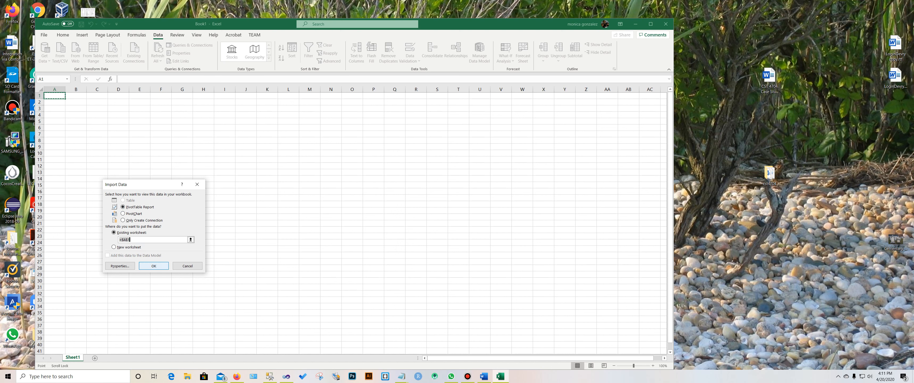
click(154, 265)
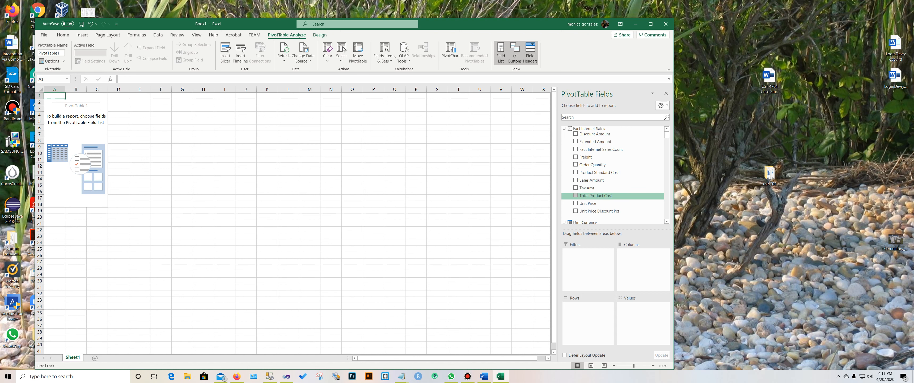
Add Total Product Cost, Unit Price and Sales Amount from Fact Internet Sales as the pivot table's values
click(585, 196)
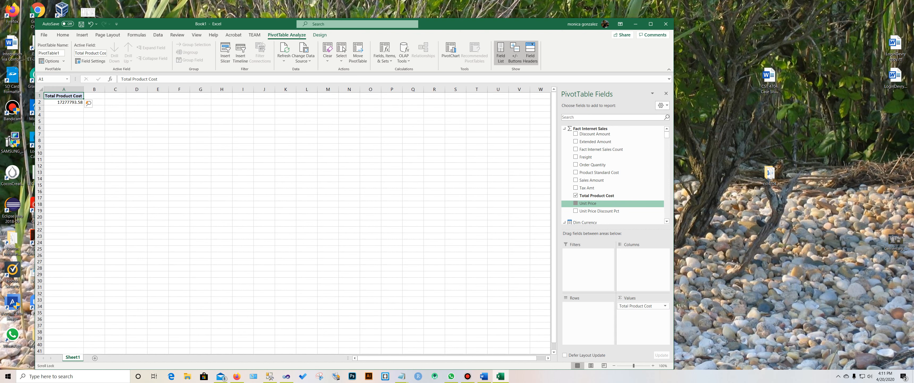
click(576, 203)
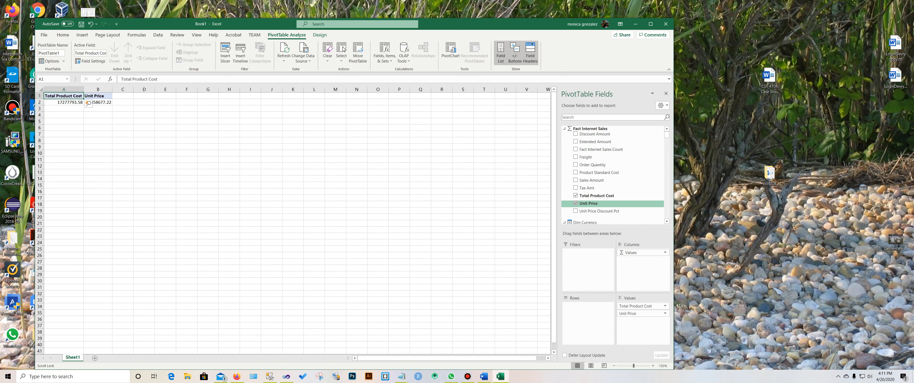
click(575, 180)
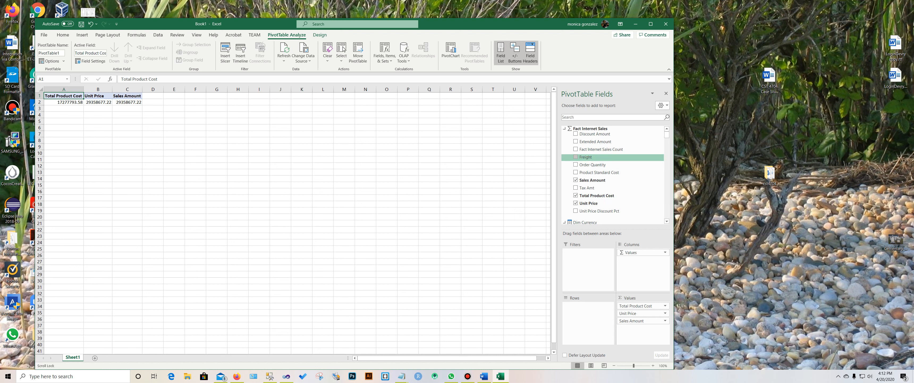
Add the Gender and Marital Status fields from Dim Customer to the pivot table's rows
scroll(614, 174, down, 5)
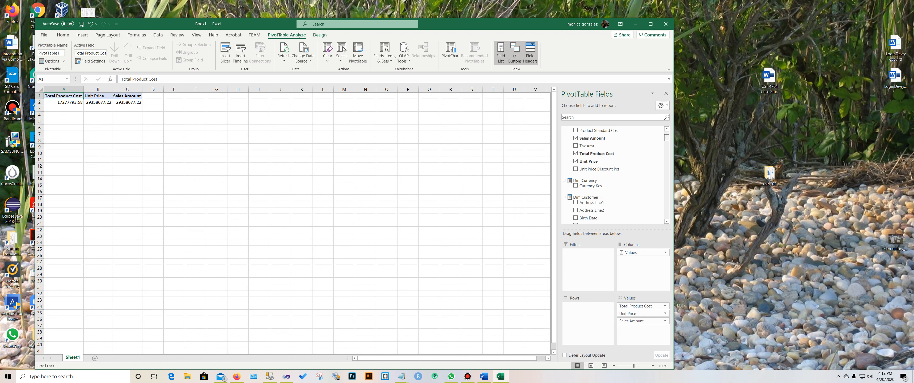
scroll(614, 174, down, 1)
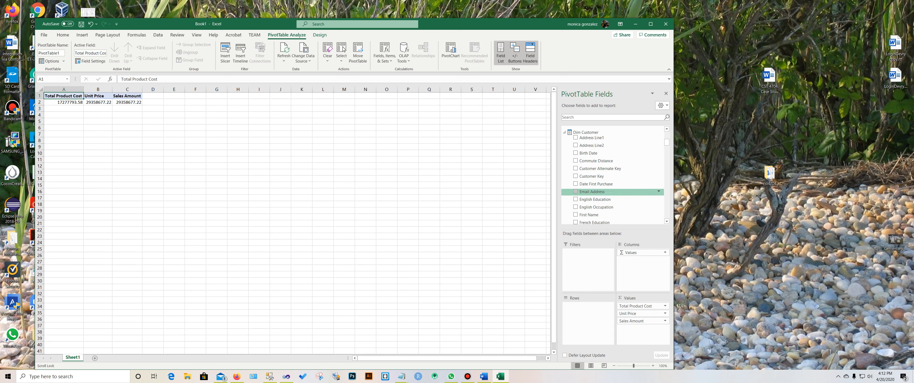
scroll(614, 181, down, 4)
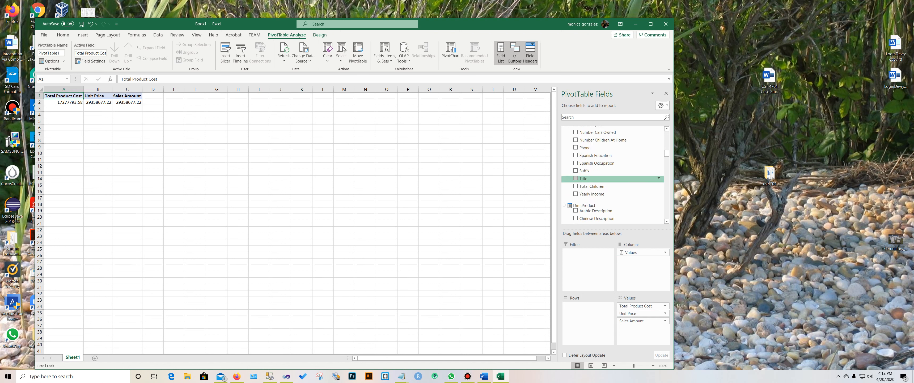
scroll(614, 185, up, 4)
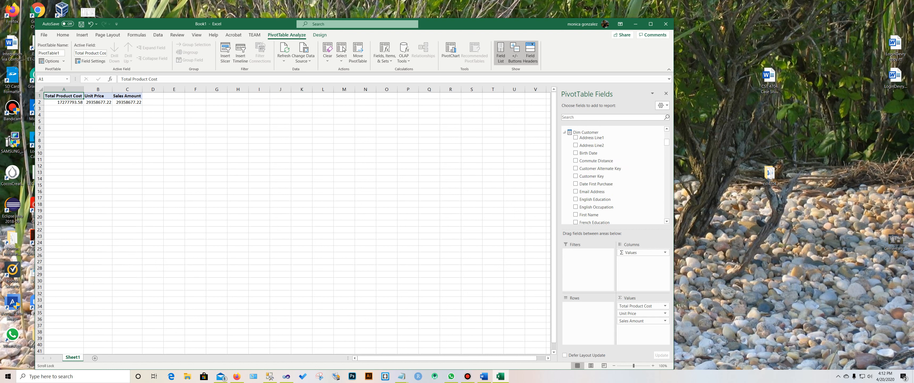
scroll(604, 153, down, 3)
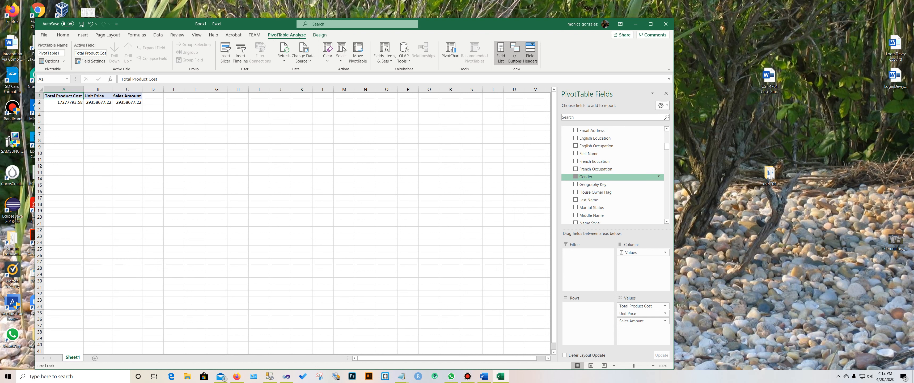
drag(586, 176, 588, 308)
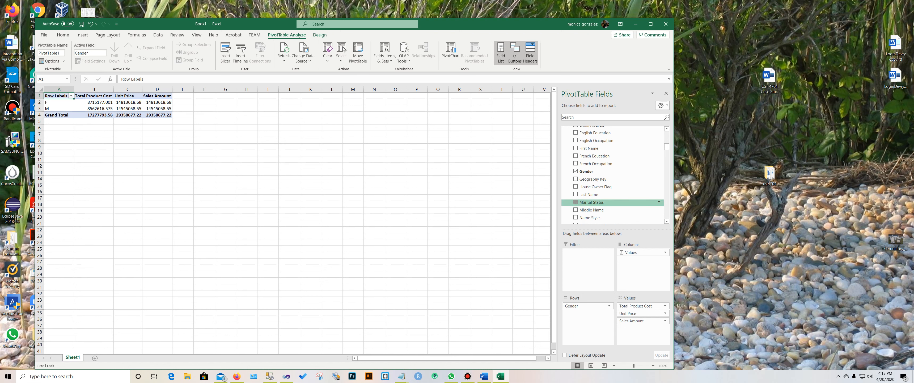
click(576, 202)
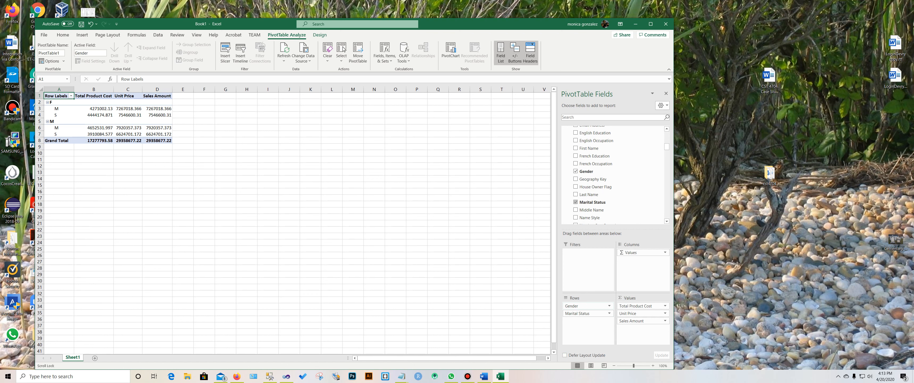
Move Gender from the rows to the columns and add Color from Dim Product to the rows below Marital Status
drag(585, 306, 643, 259)
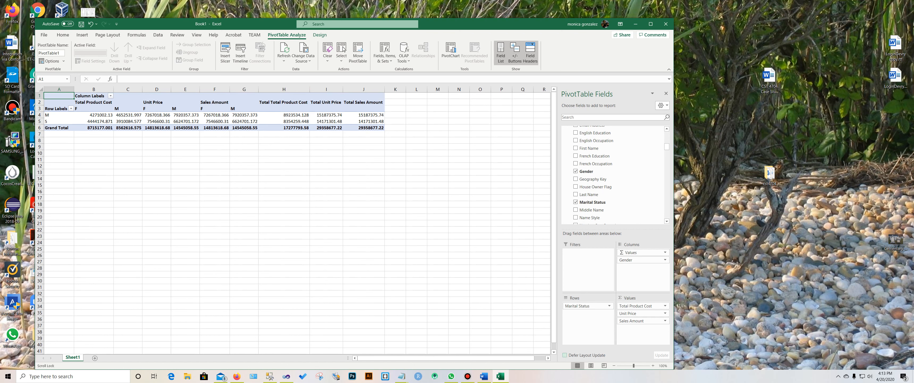
mouse_move(586, 306)
mouse_down()
mouse_move(643, 267)
mouse_move(586, 305)
mouse_up()
scroll(603, 180, down, 6)
scroll(611, 181, up, 3)
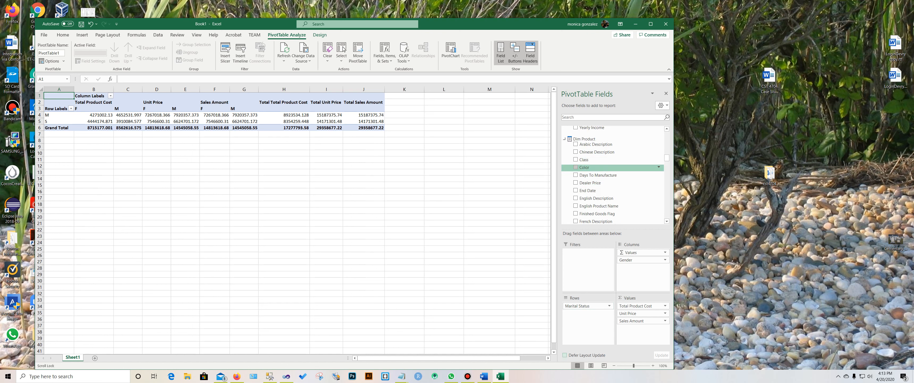
click(576, 167)
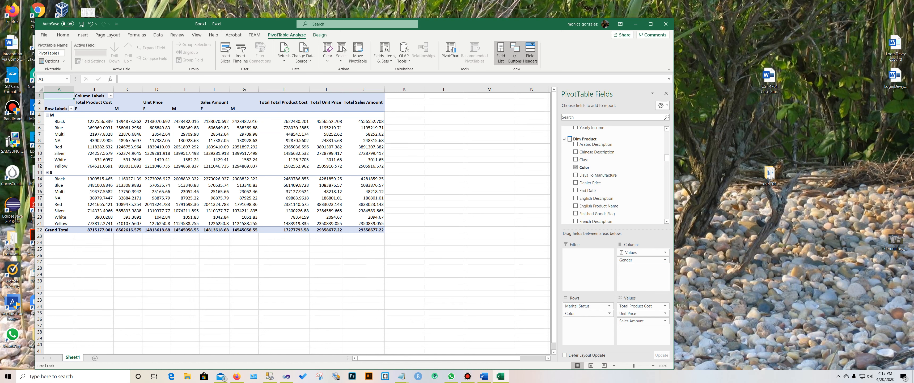
Insert a Clustered Column PivotChart based on the pivot table, after comparing the stacked column variants
mouse_move(630, 260)
mouse_down()
mouse_move(584, 320)
mouse_move(642, 260)
mouse_up()
click(451, 51)
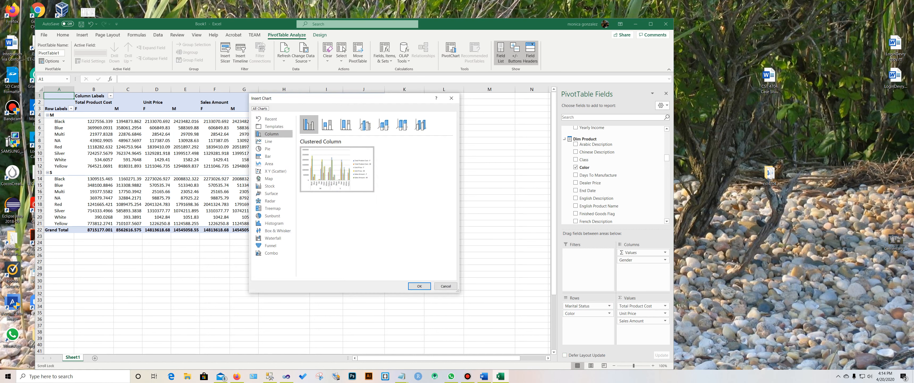
drag(355, 98, 502, 97)
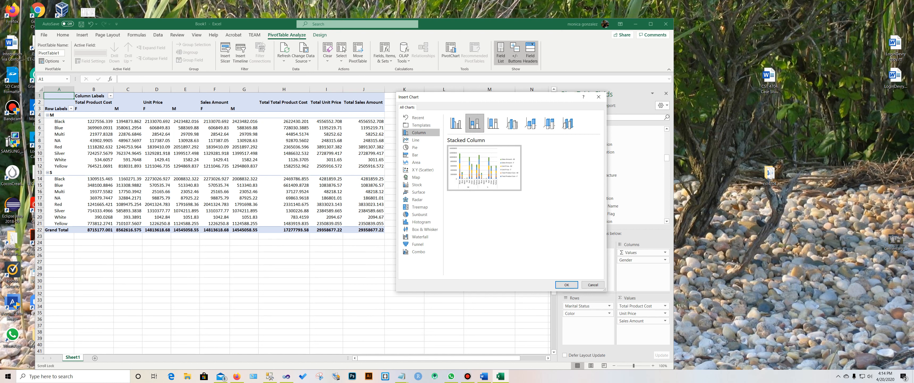
click(494, 123)
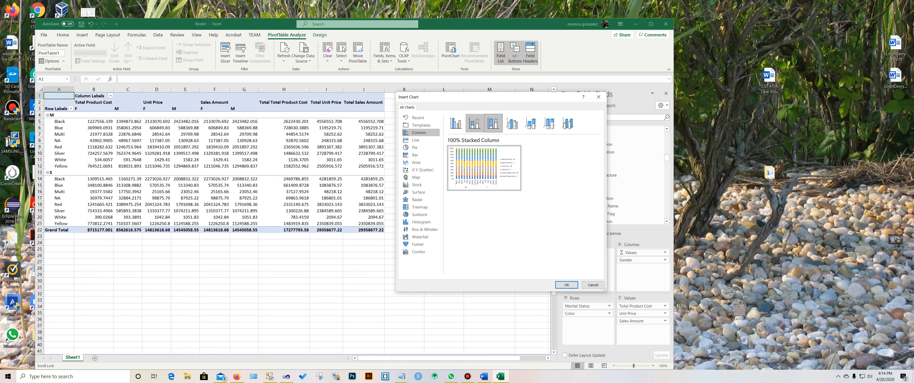
click(474, 123)
click(456, 123)
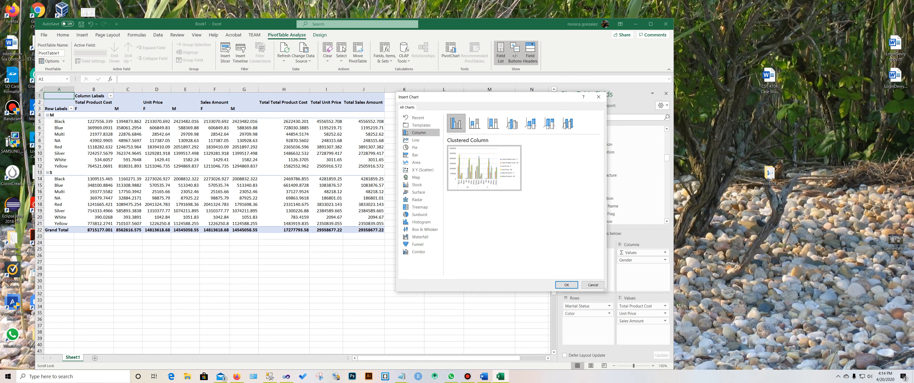
drag(497, 97, 506, 47)
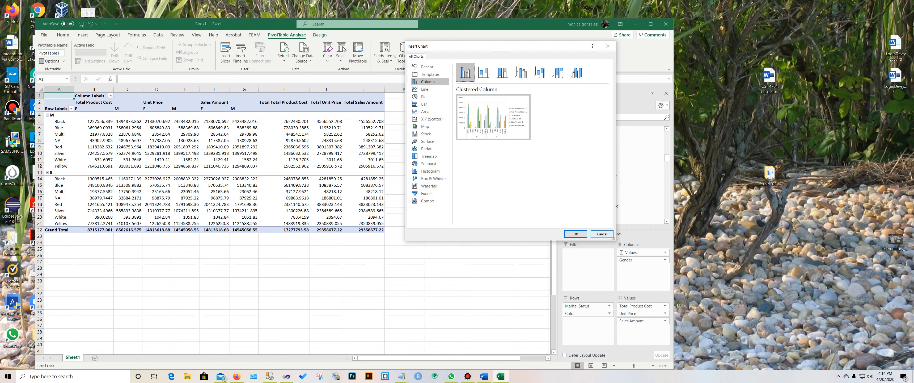
drag(614, 239, 815, 340)
click(494, 117)
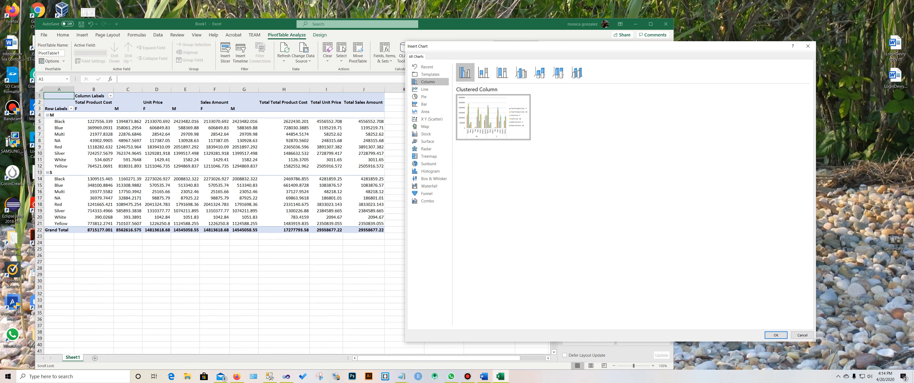
drag(604, 46, 588, 51)
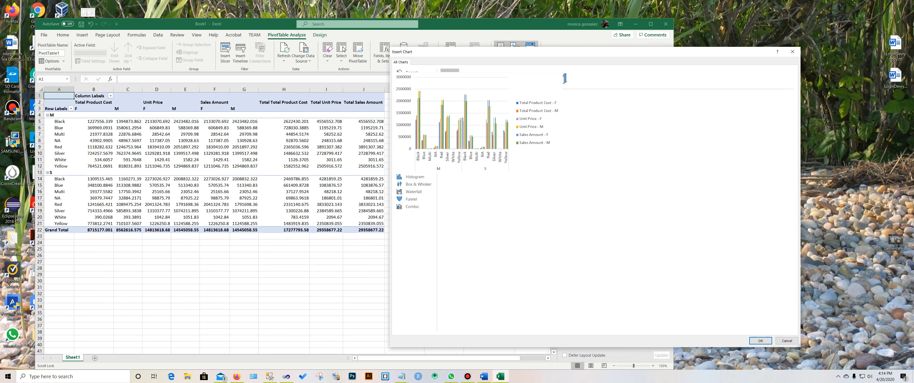
key(Return)
Place the chart directly below the pivot table at about 10.33 by 5.45 inches, and sort its Gender field Z to A
drag(334, 183, 384, 318)
scroll(169, 246, down, 5)
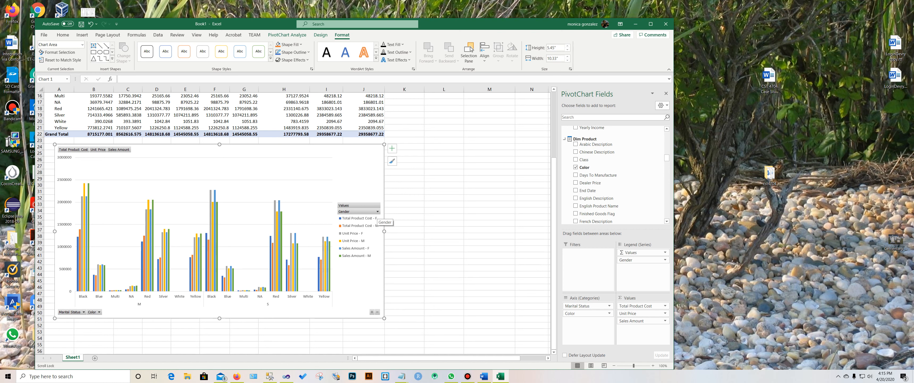
click(377, 212)
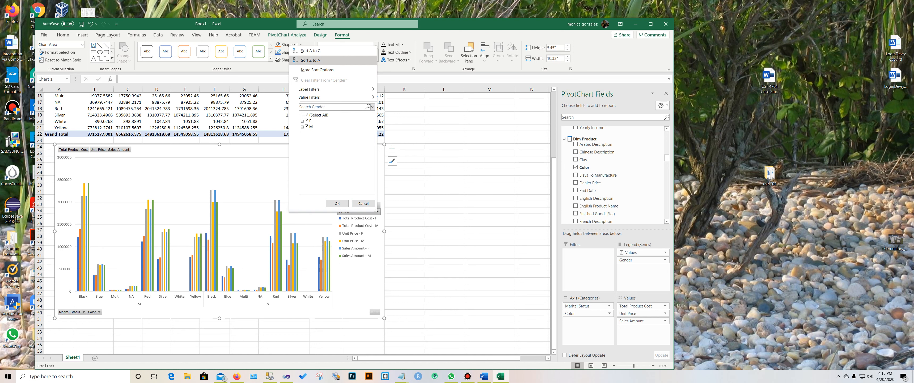
click(311, 60)
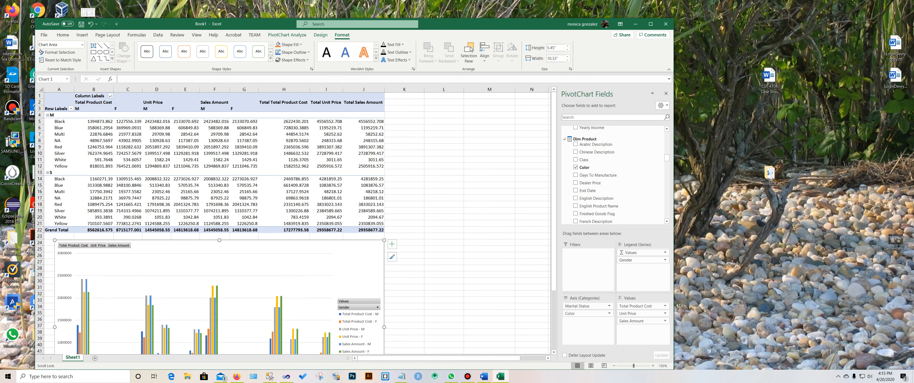
scroll(295, 223, up, 5)
scroll(295, 223, down, 5)
scroll(294, 223, up, 5)
scroll(603, 189, up, 15)
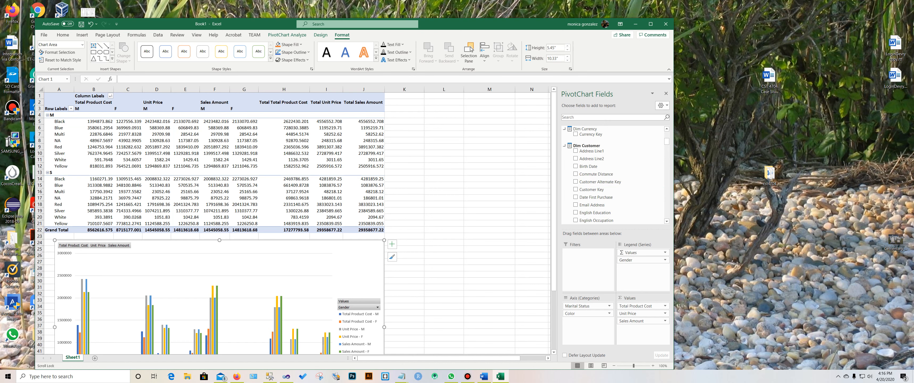
scroll(614, 174, down, 5)
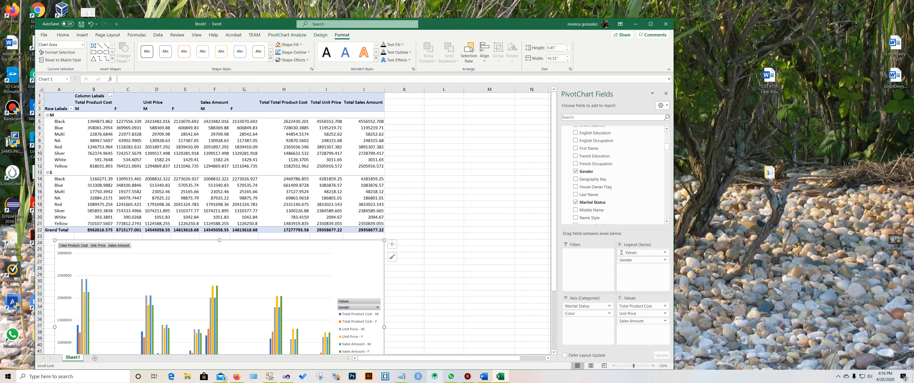
mouse_move(468, 375)
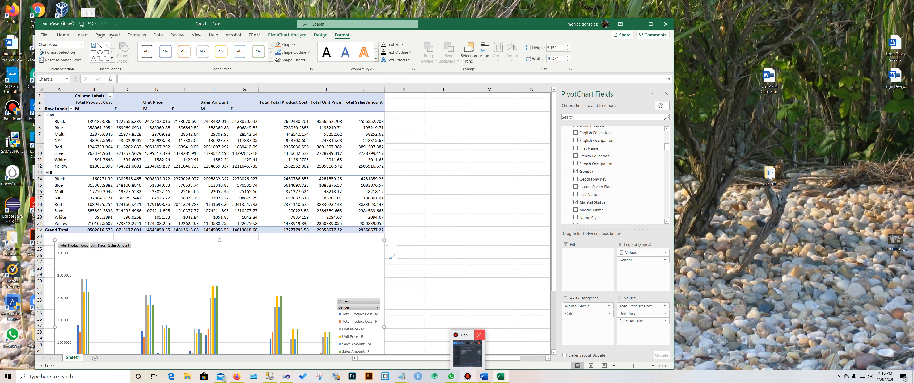
mouse_move(468, 350)
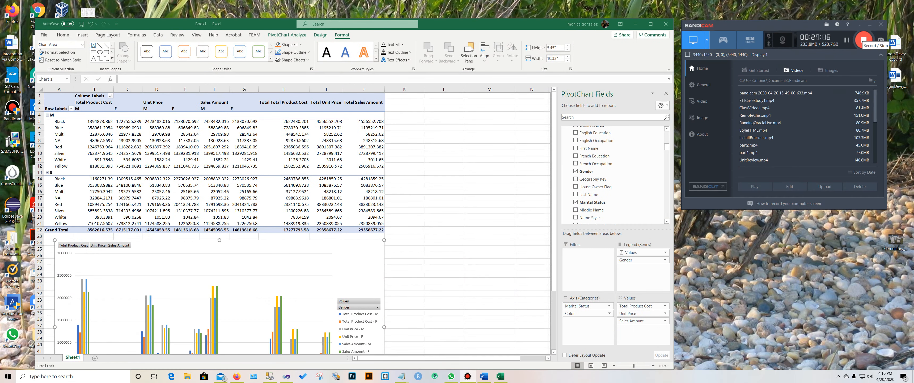
click(864, 40)
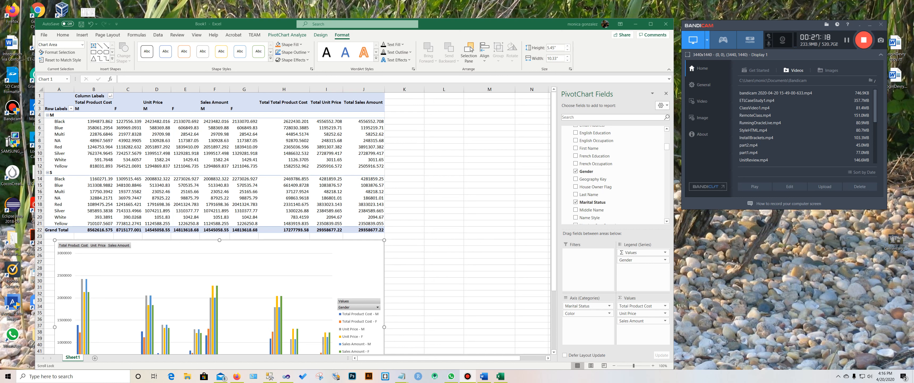